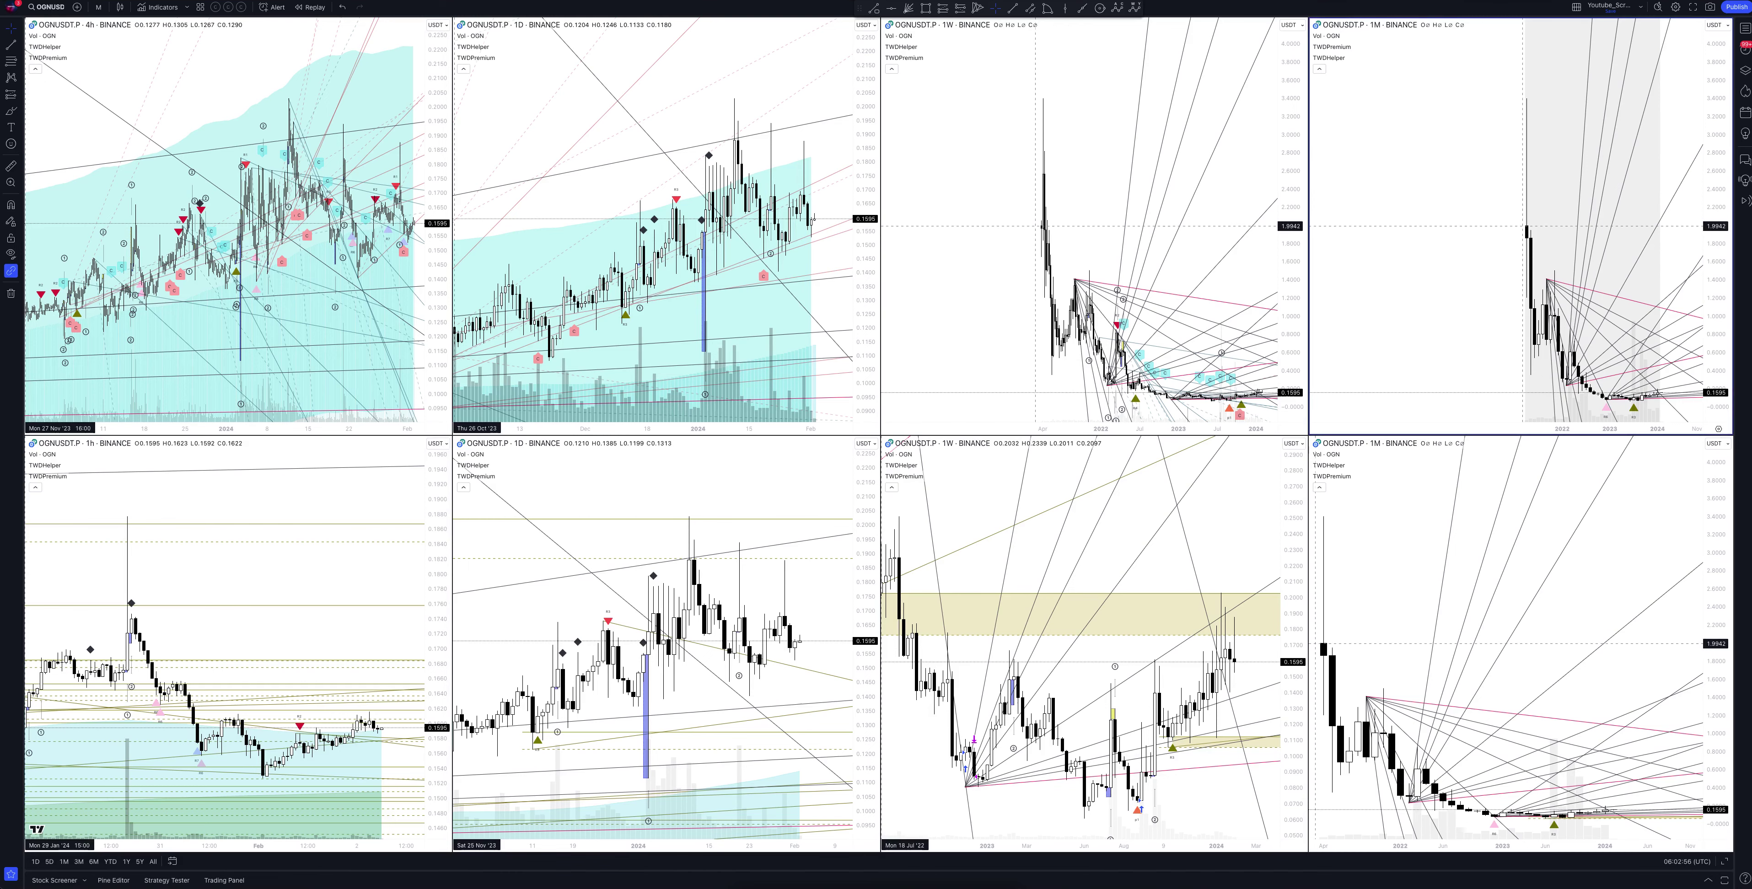
# Step: Maximize the 1M monthly OGNUSDT.P chart from the bottom-right of the grid to full screen
pyautogui.click(1724, 861)
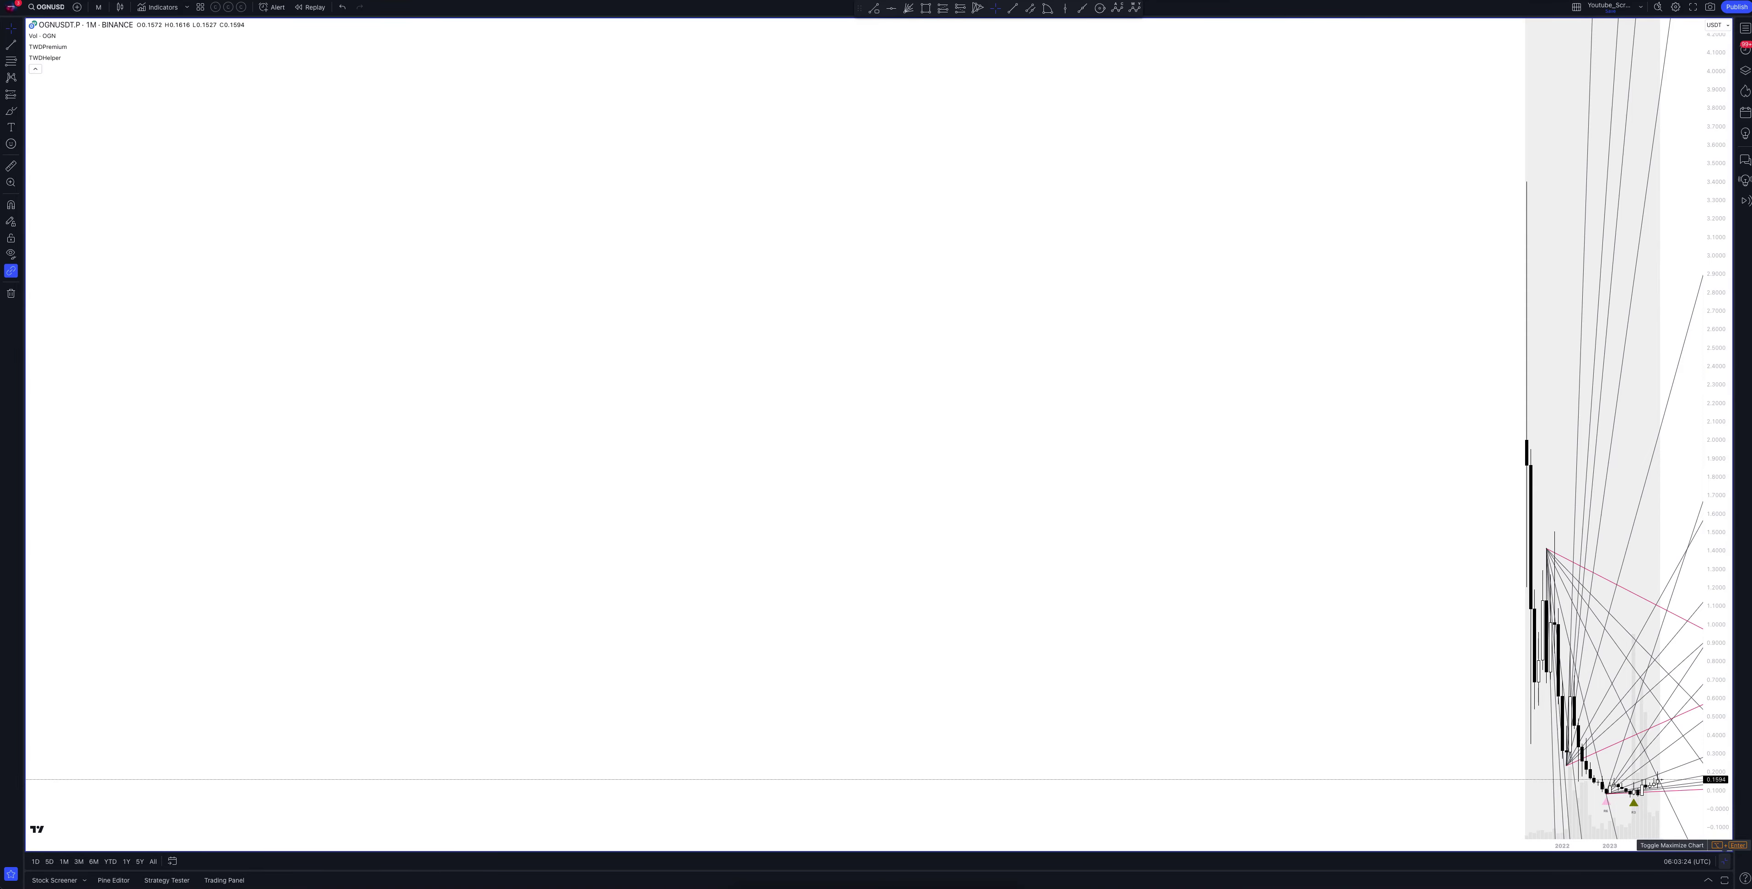
# Step: Briefly toggle the monthly chart back to full screen, then restore the eight-chart layout
pyautogui.click(1723, 861)
pyautogui.click(1724, 862)
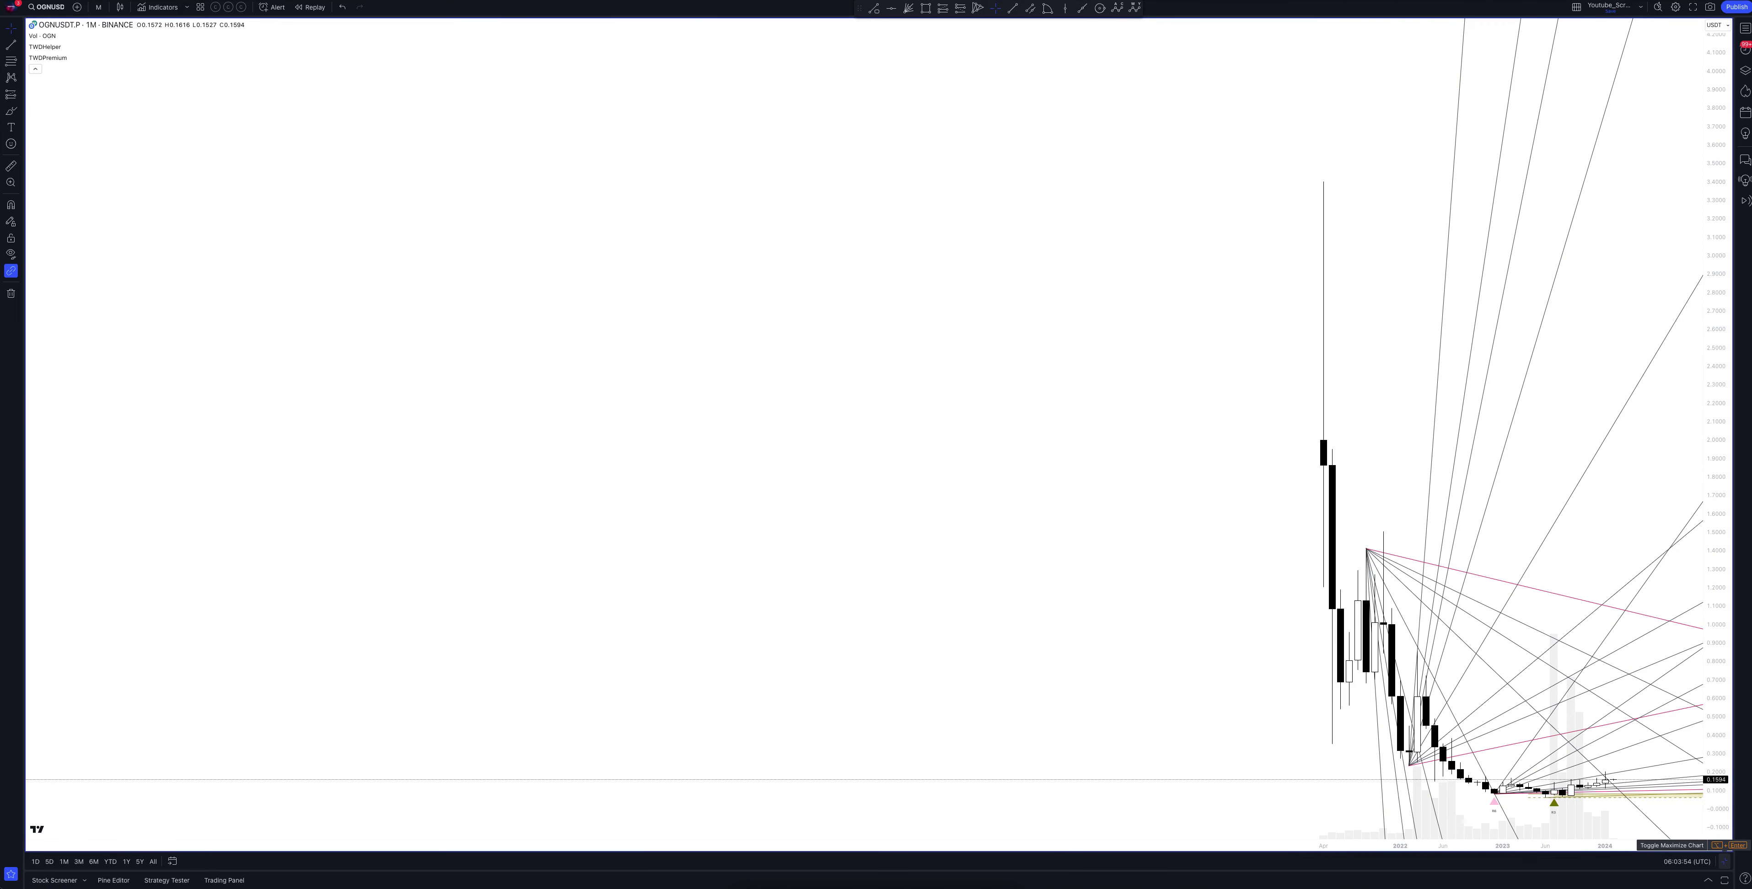
pyautogui.click(1724, 861)
# Step: Select and maximize the upper 1W chart for review, then restore the eight-chart grid
pyautogui.click(1088, 224)
pyautogui.click(1724, 861)
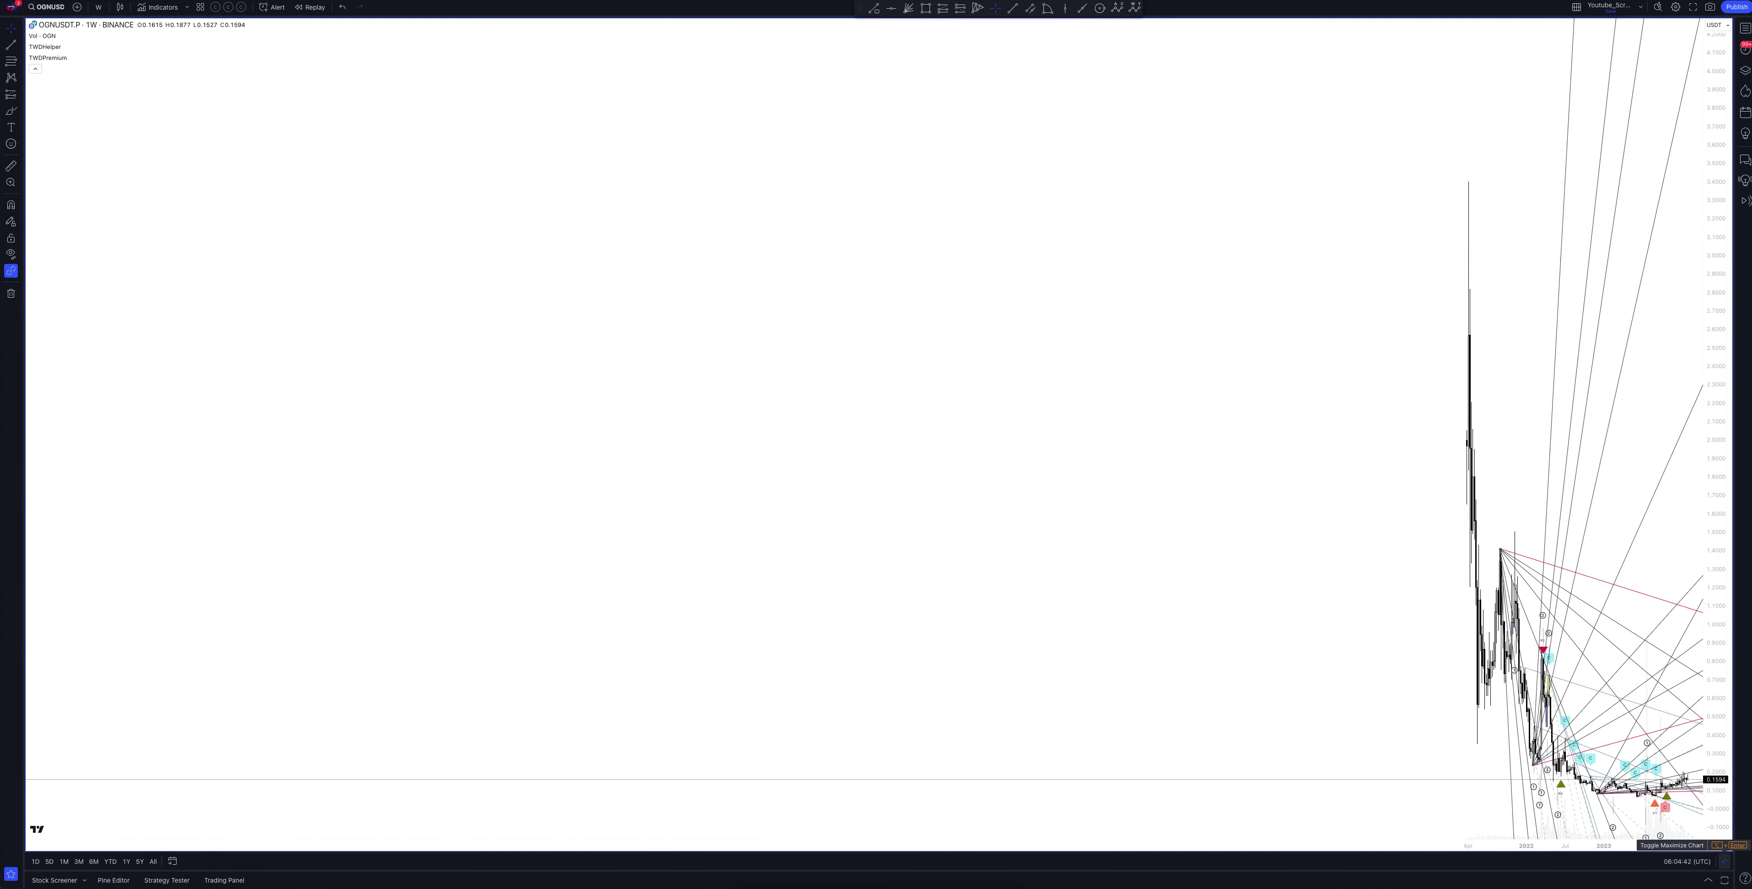
pyautogui.click(1718, 845)
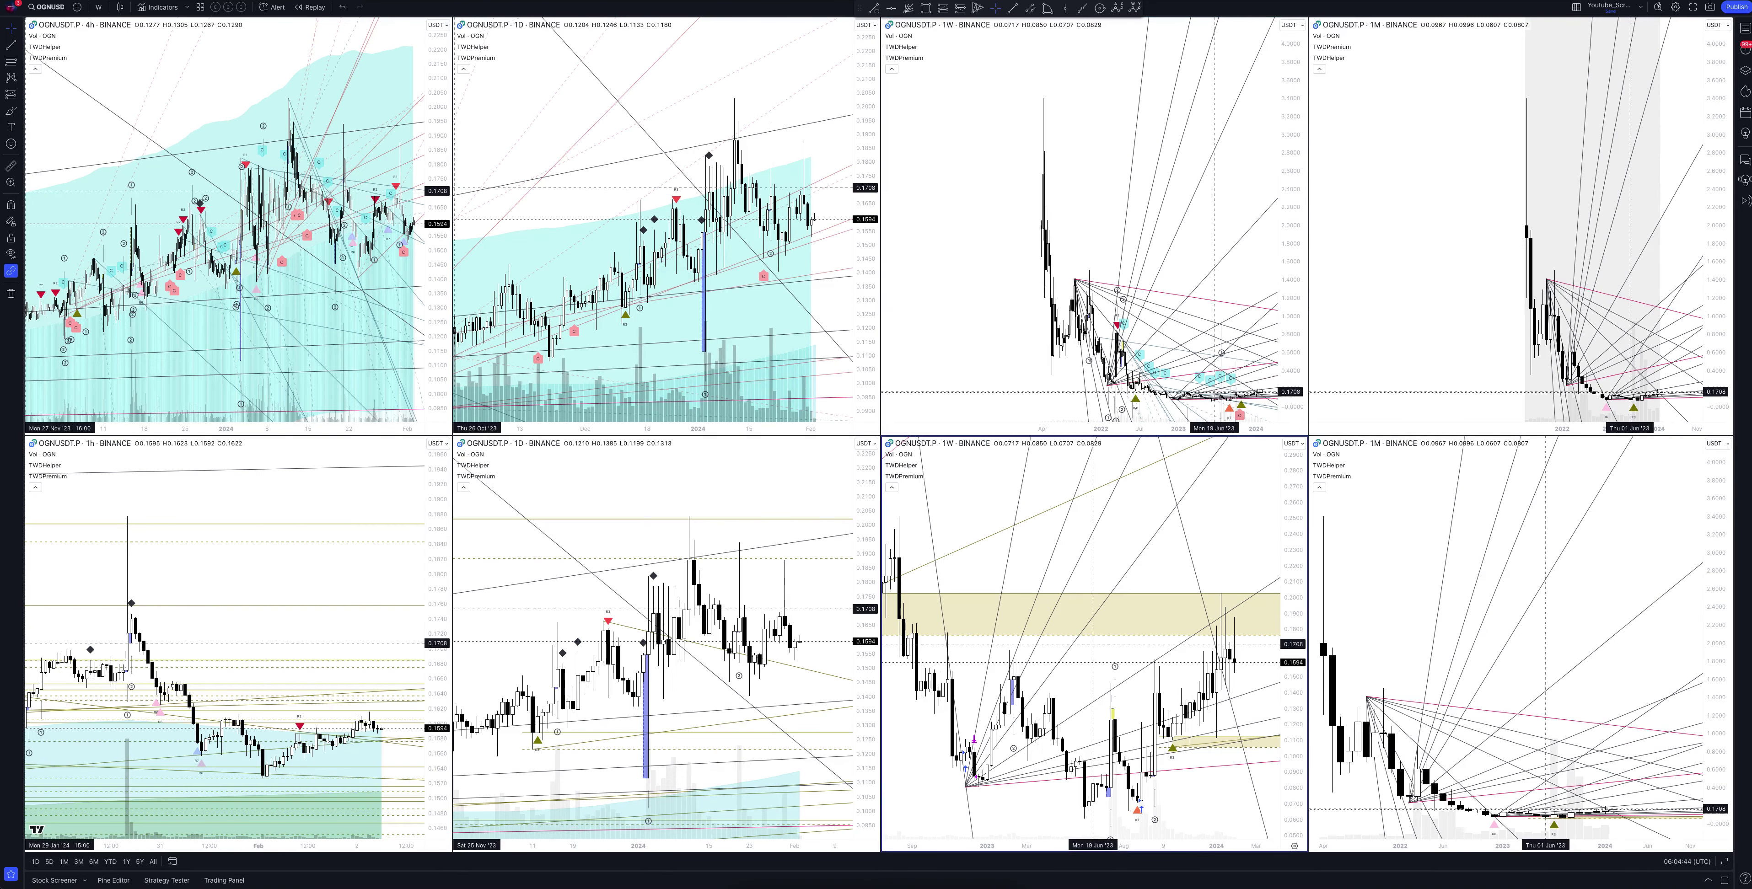
# Step: Maximize the lower 1W chart for inspection, then restore the eight-chart grid
pyautogui.click(1718, 846)
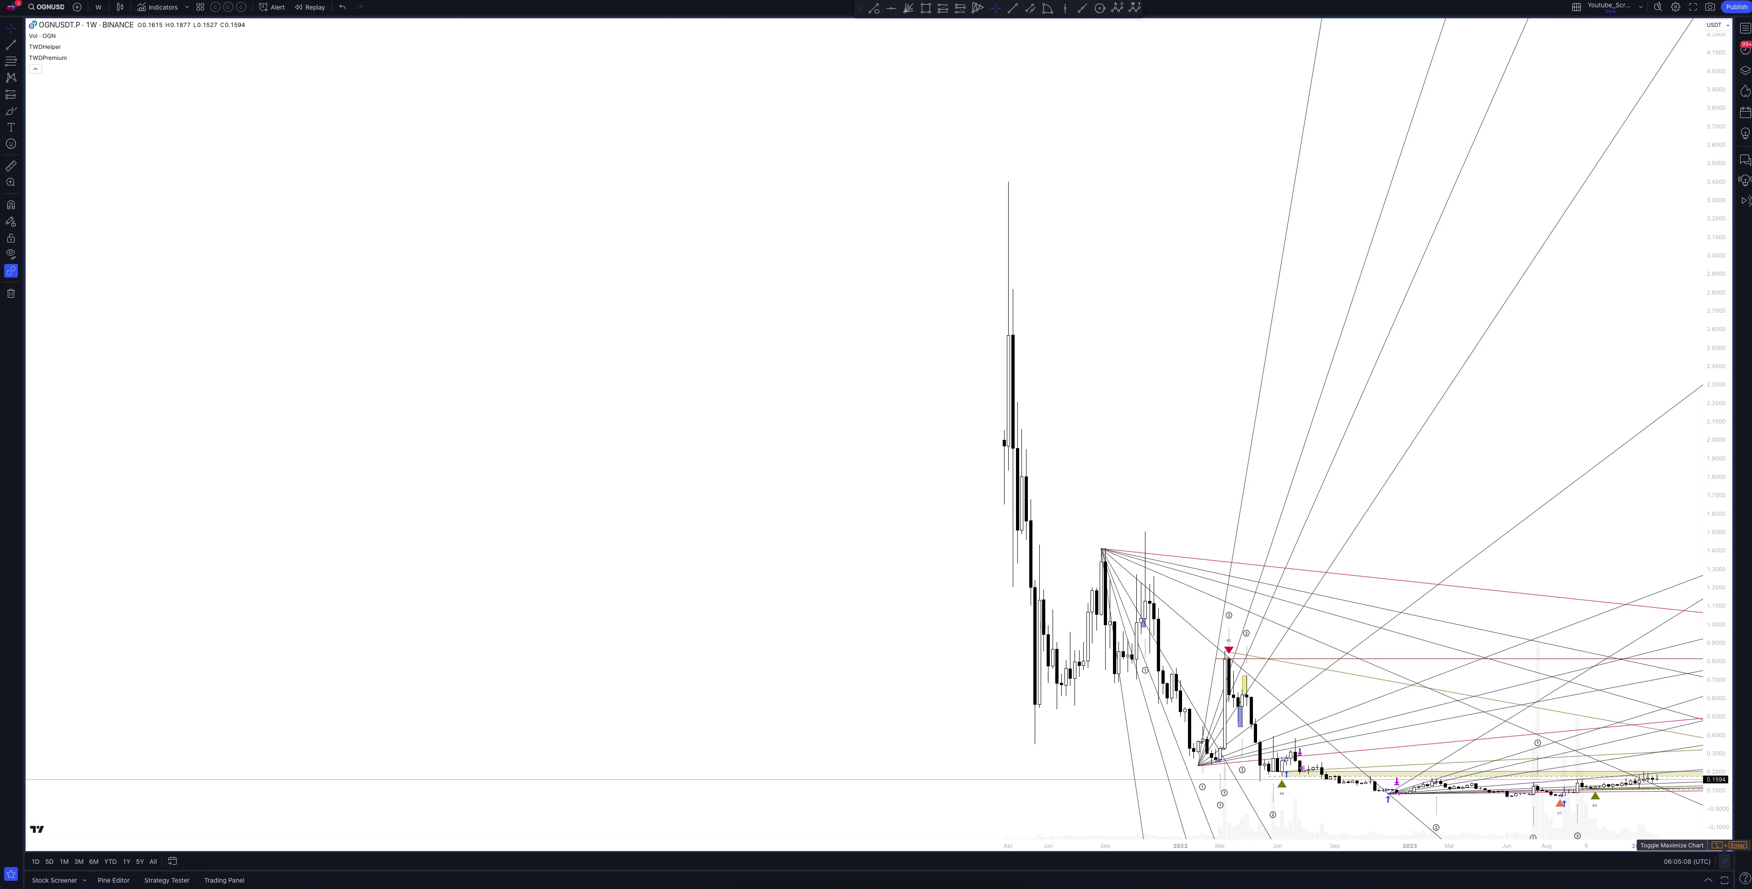
pyautogui.click(1725, 862)
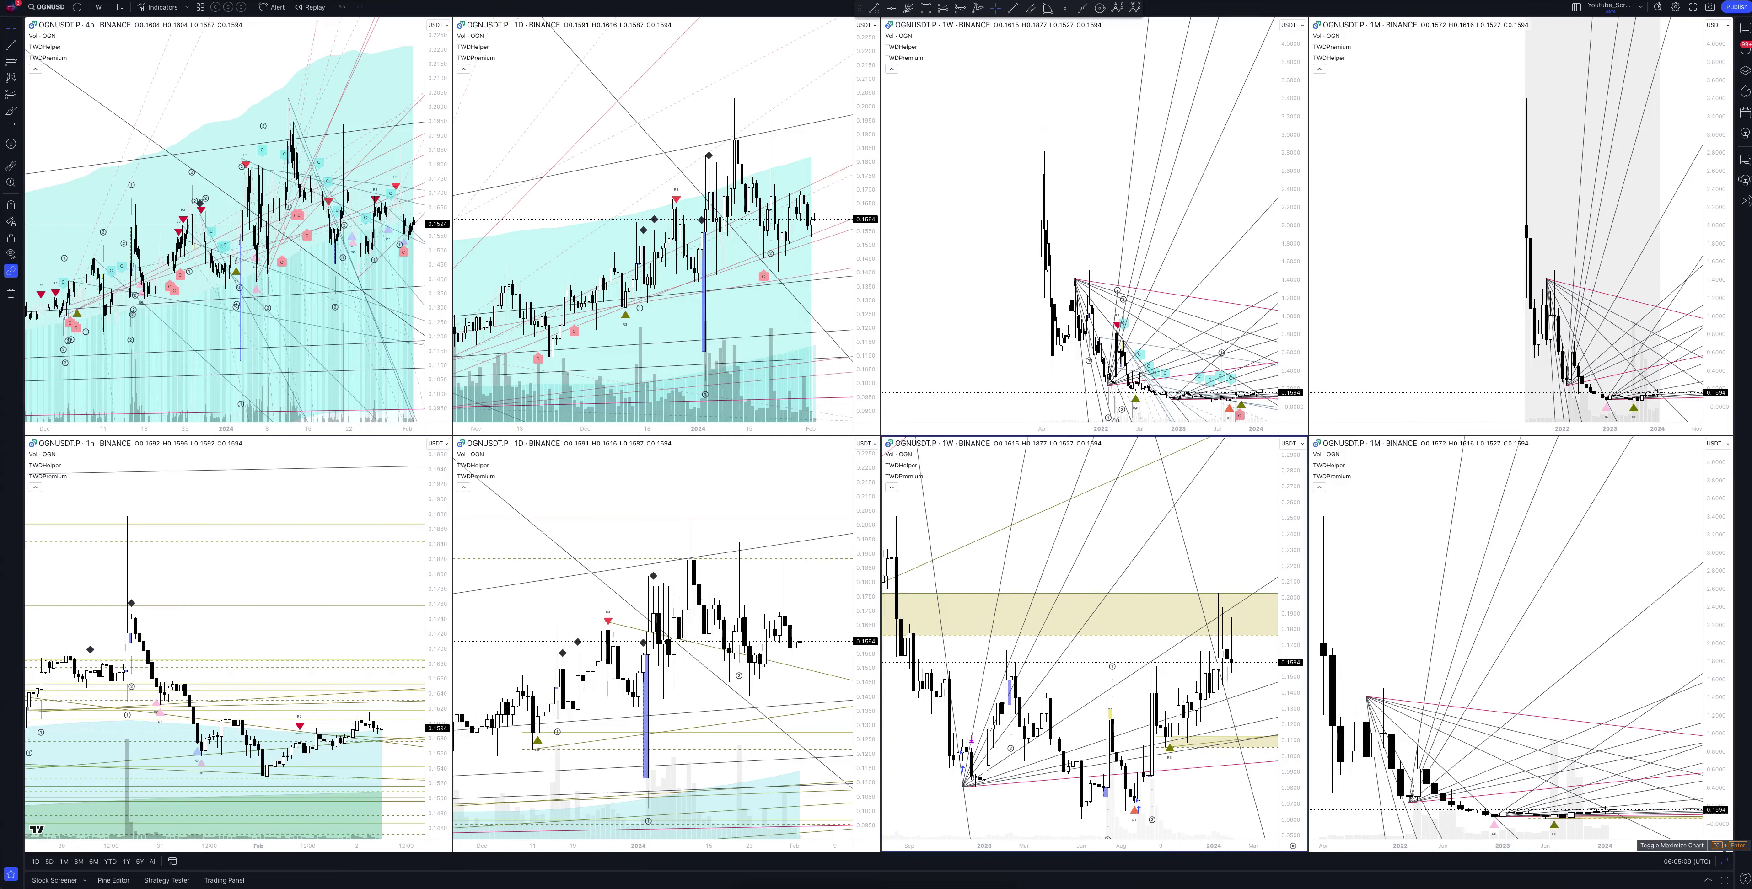
# Step: Maximize the upper 1D chart with teal bands for review, then restore the grid
pyautogui.click(1725, 861)
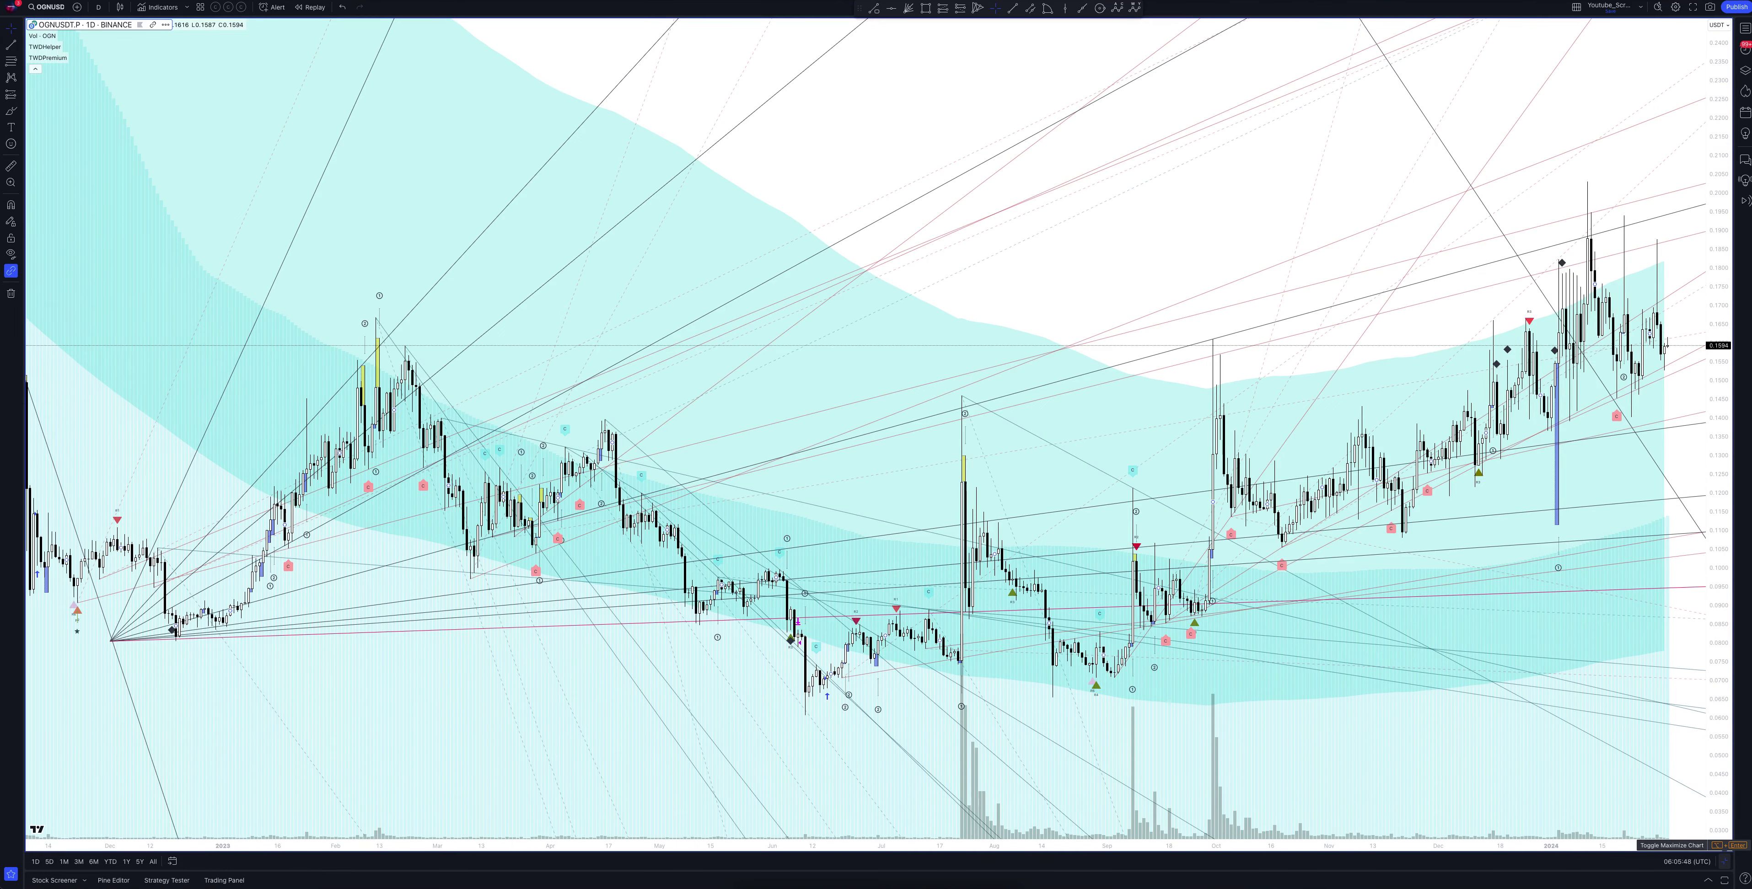
pyautogui.click(1724, 844)
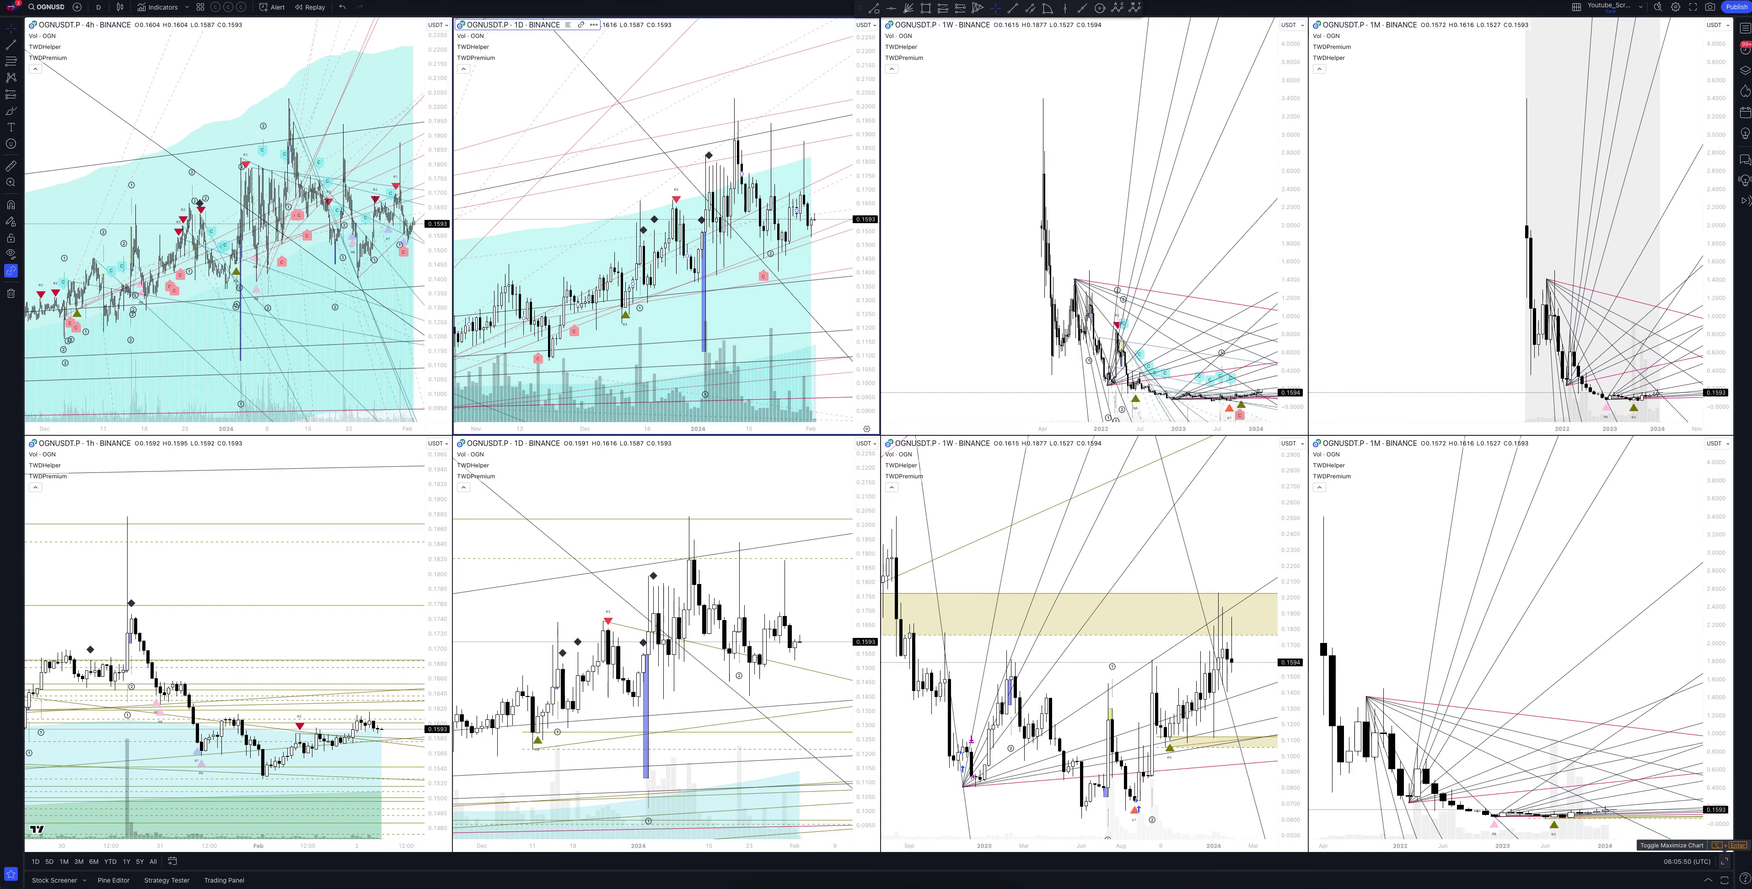
# Step: Maximize the lower 1D chart via Alt+Enter, review its TWOPremium backtest (27 trades, 18.52% profitable), then restore the grid
pyautogui.hotkey('alt', 'Return')
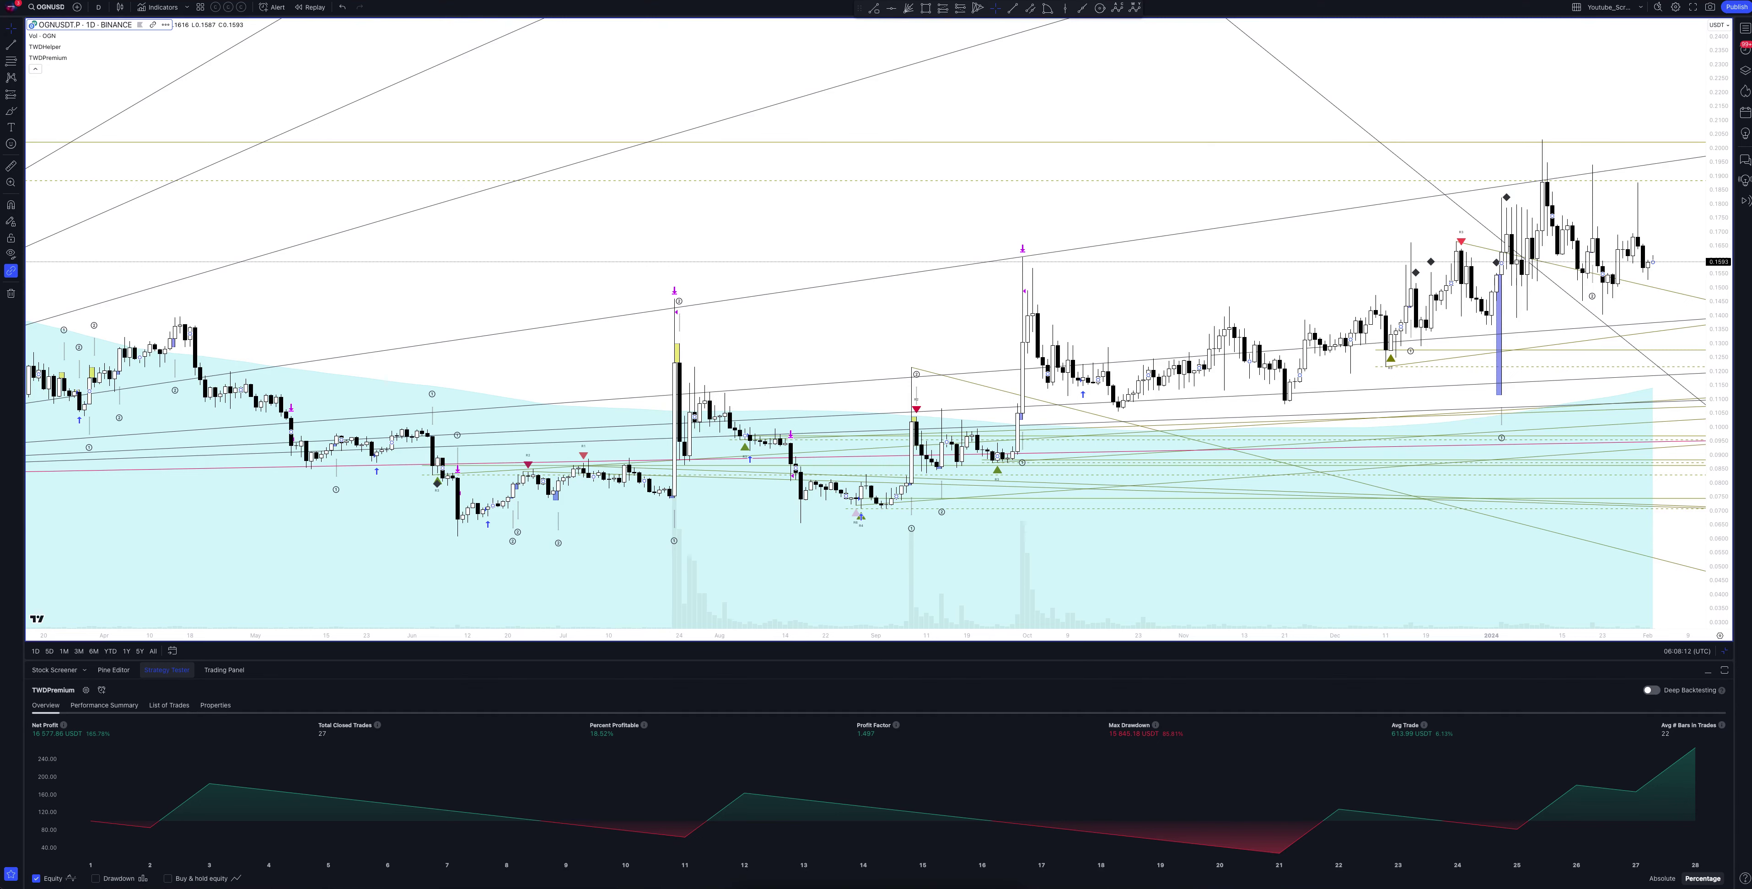
pyautogui.click(1720, 635)
# Step: Maximize the 4h chart to read its Strategy Tester overview, then restore the grid
pyautogui.click(1720, 635)
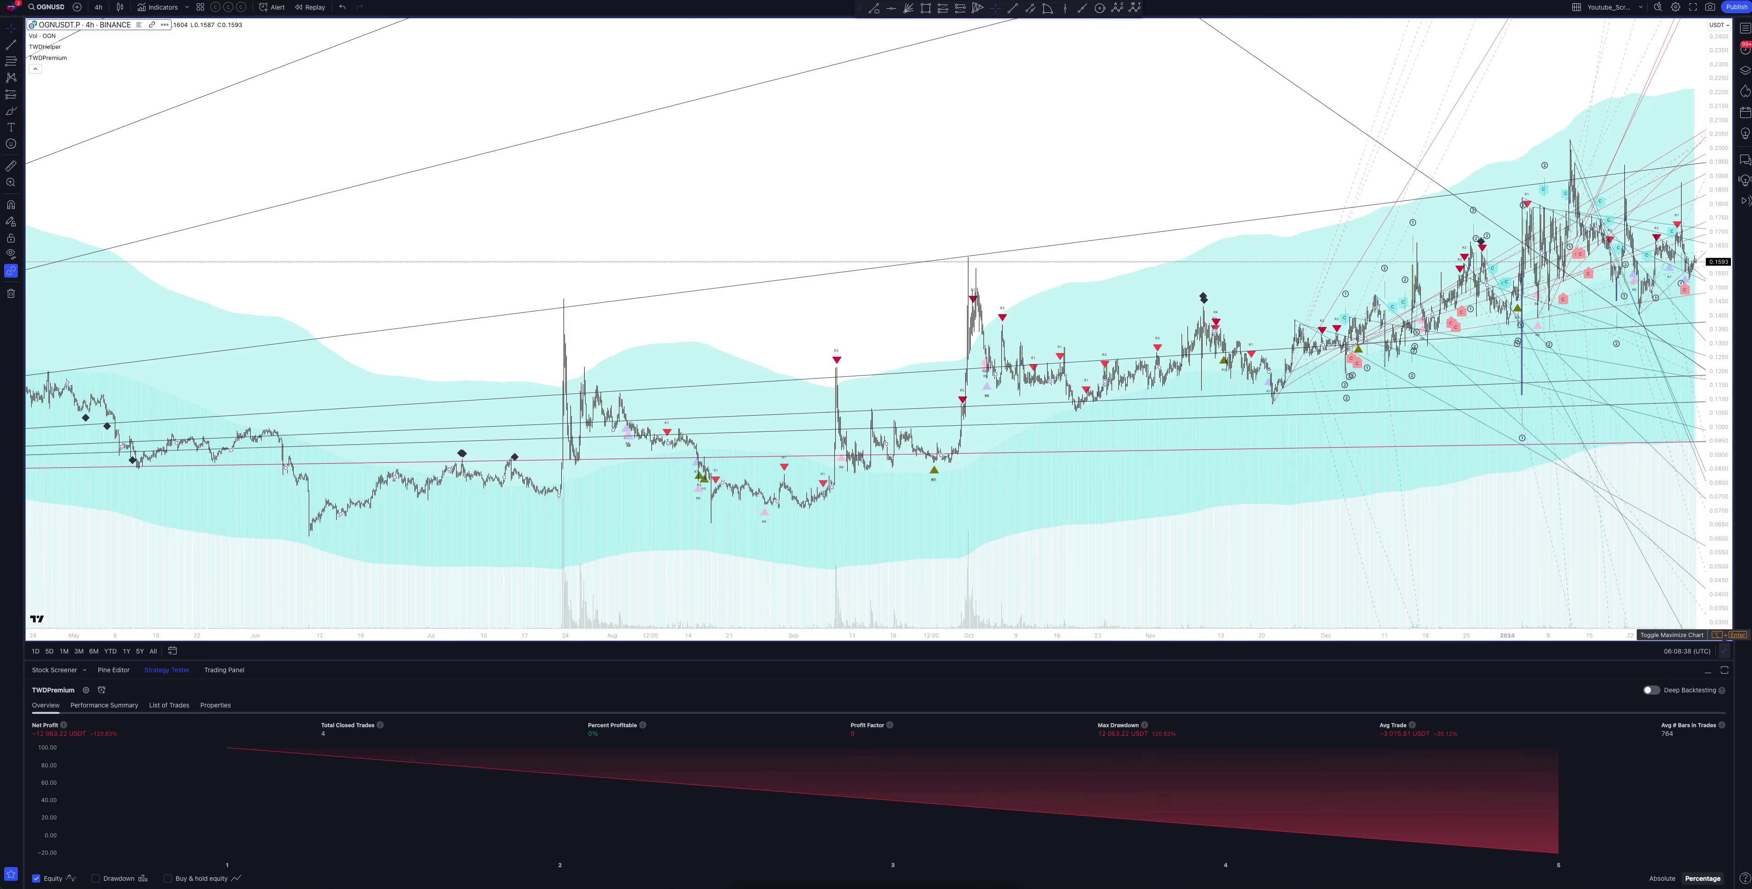
pyautogui.click(1724, 650)
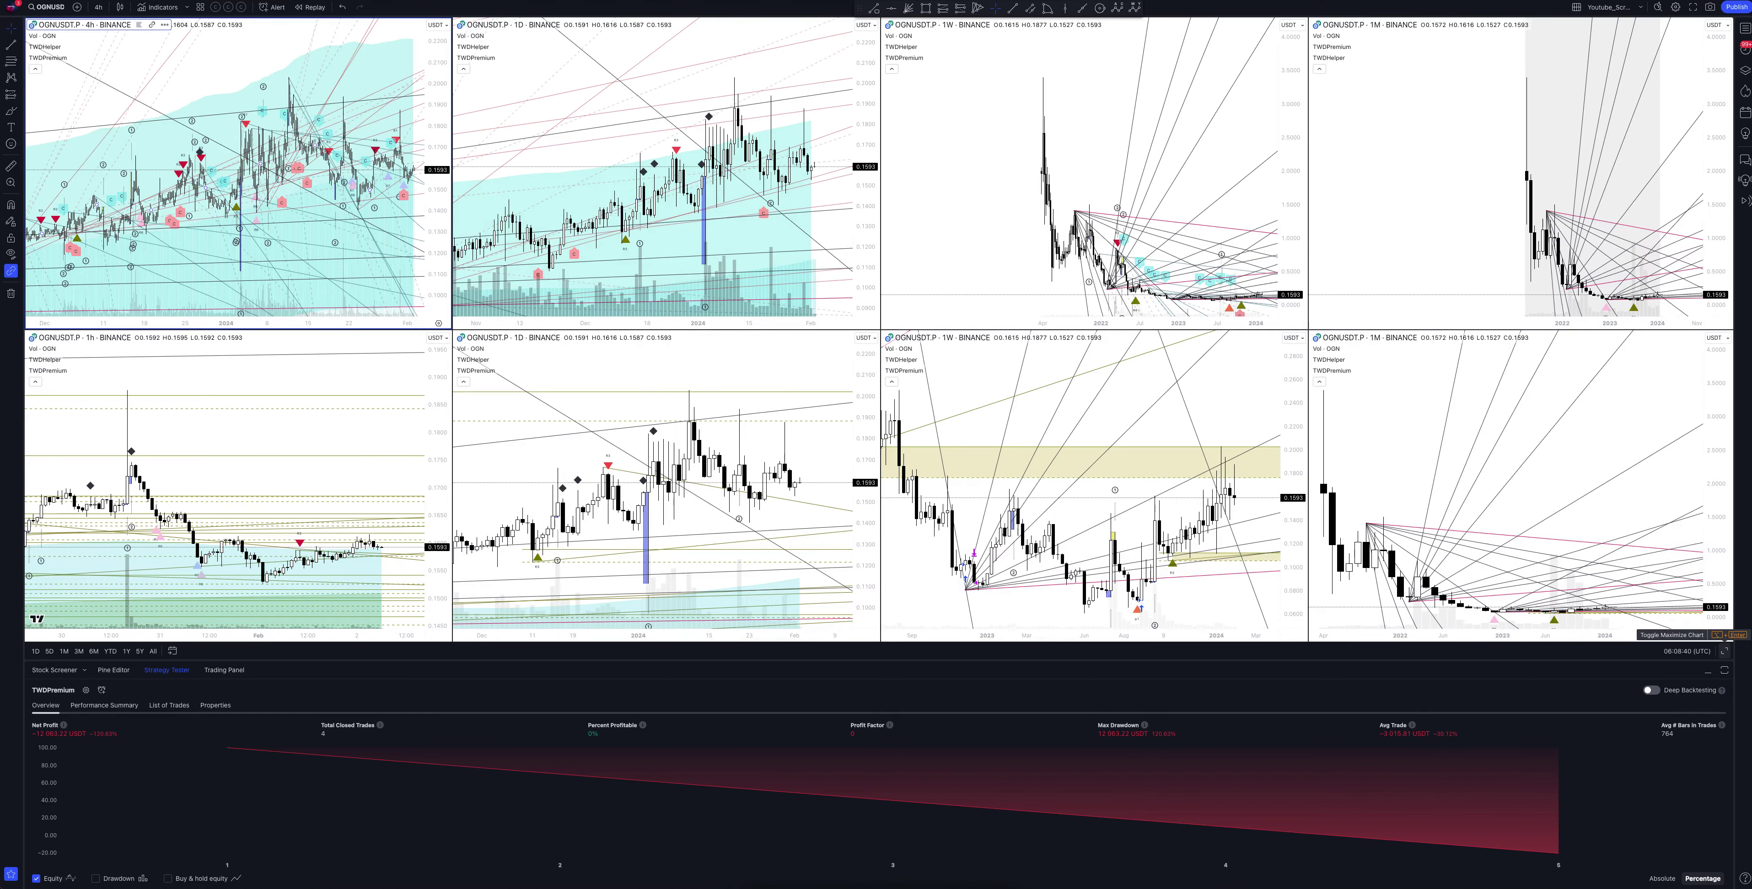
# Step: Maximize the 1h chart, keep it on 1 hour, and review its 70-trade TWOPremium backtest
pyautogui.click(1724, 651)
pyautogui.click(99, 7)
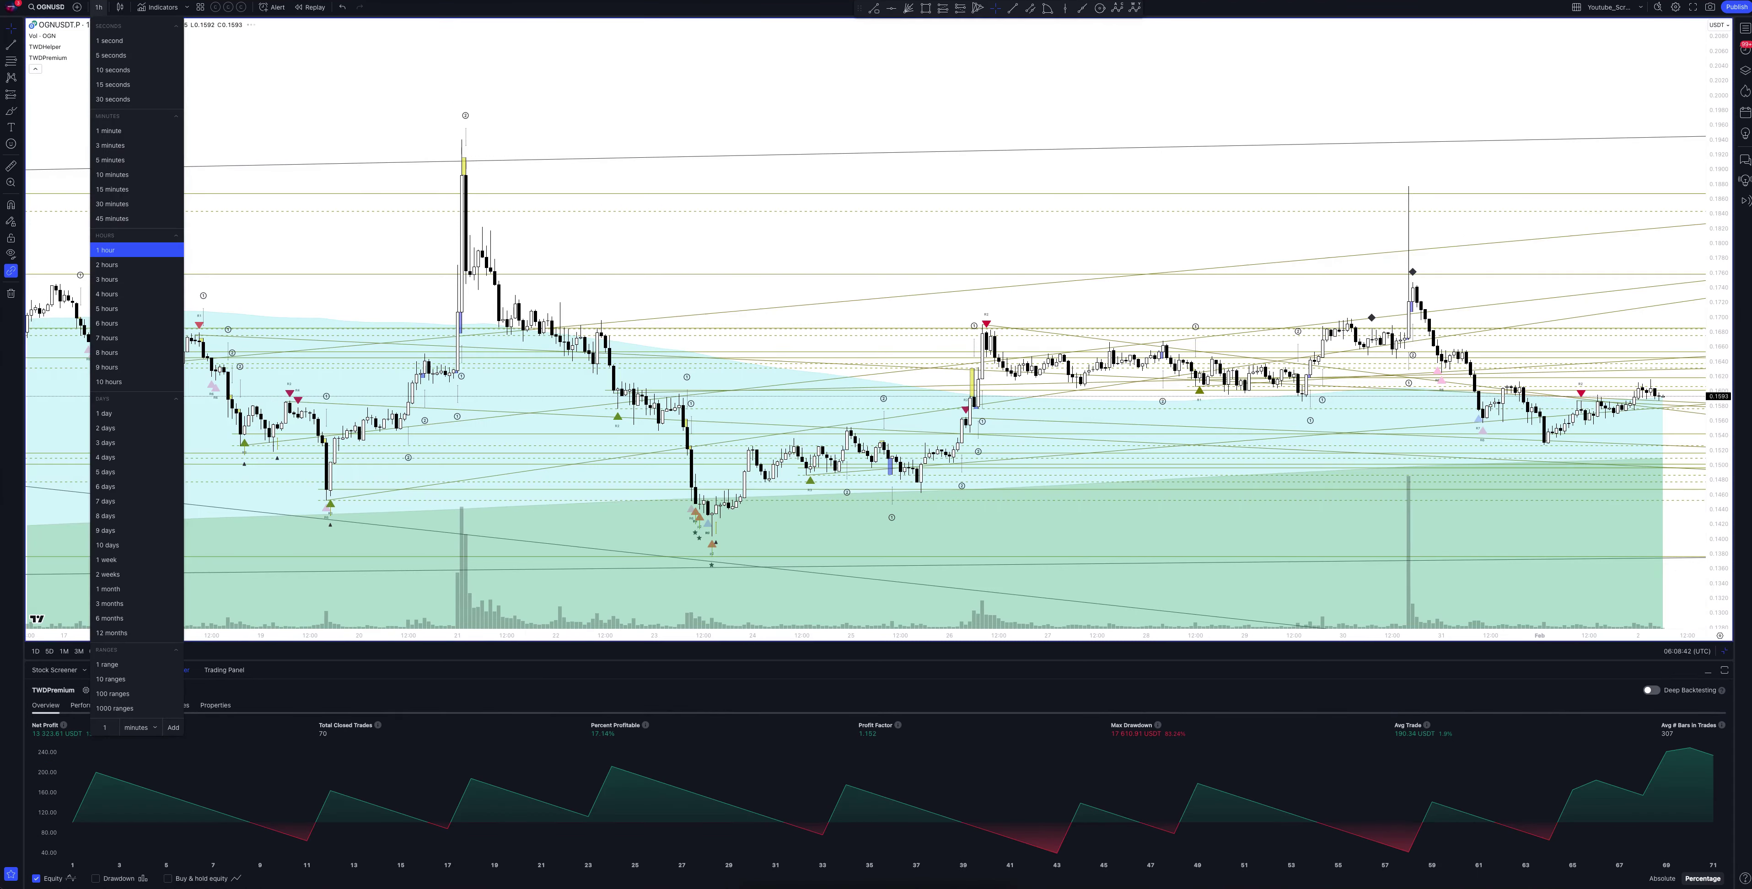
pyautogui.click(105, 249)
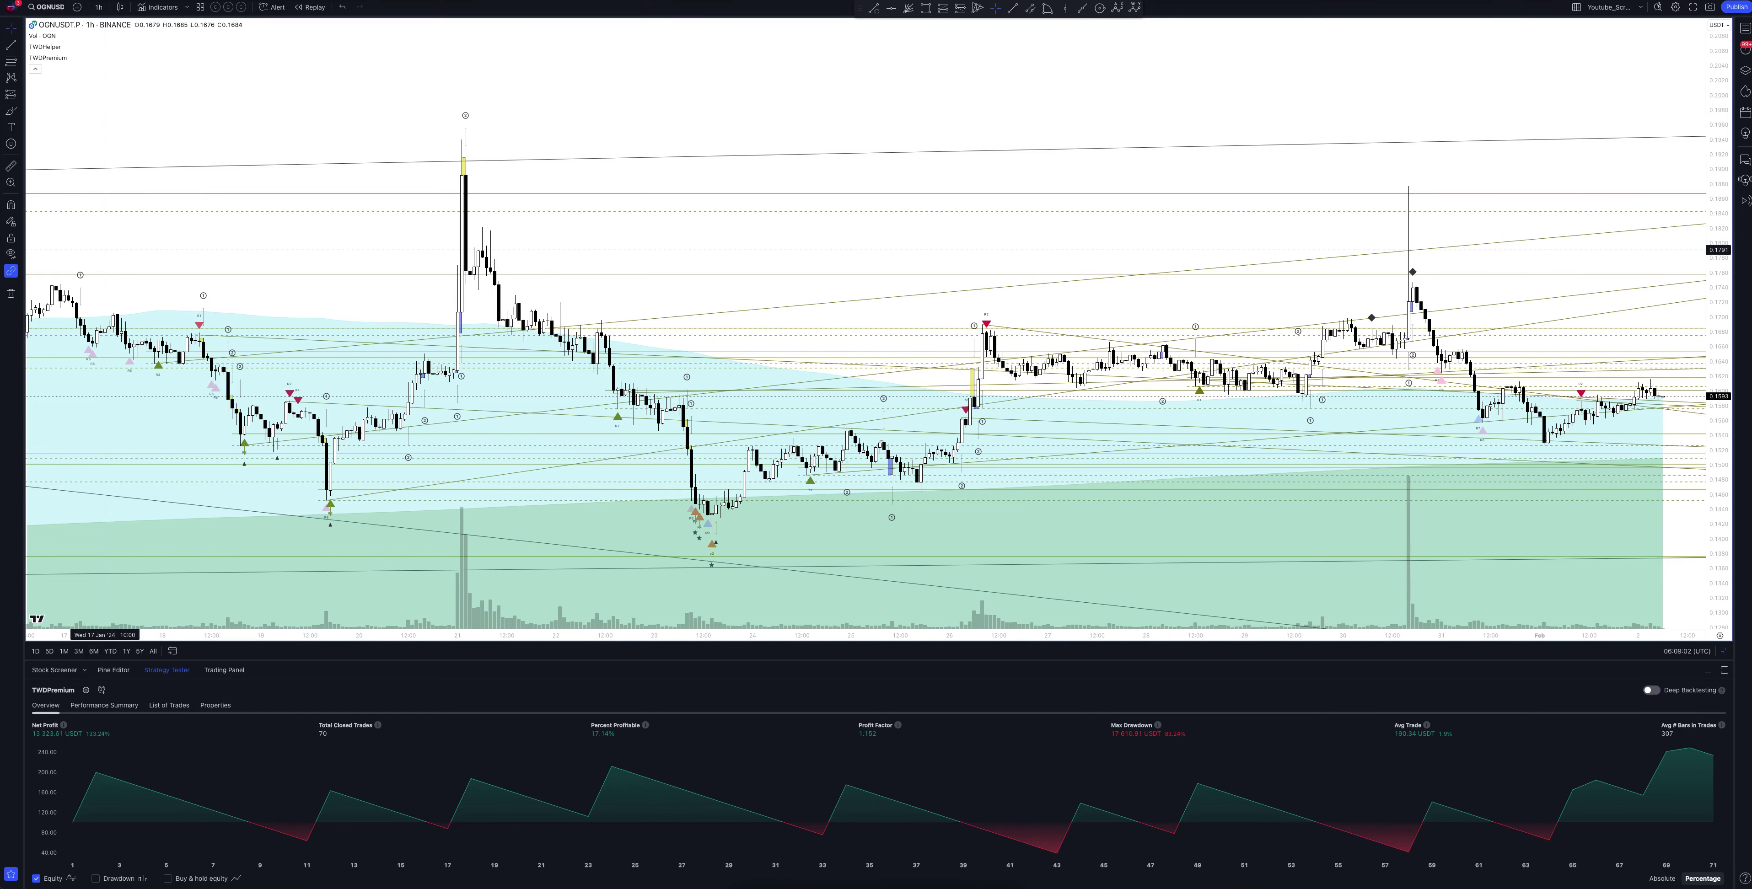
pyautogui.click(99, 7)
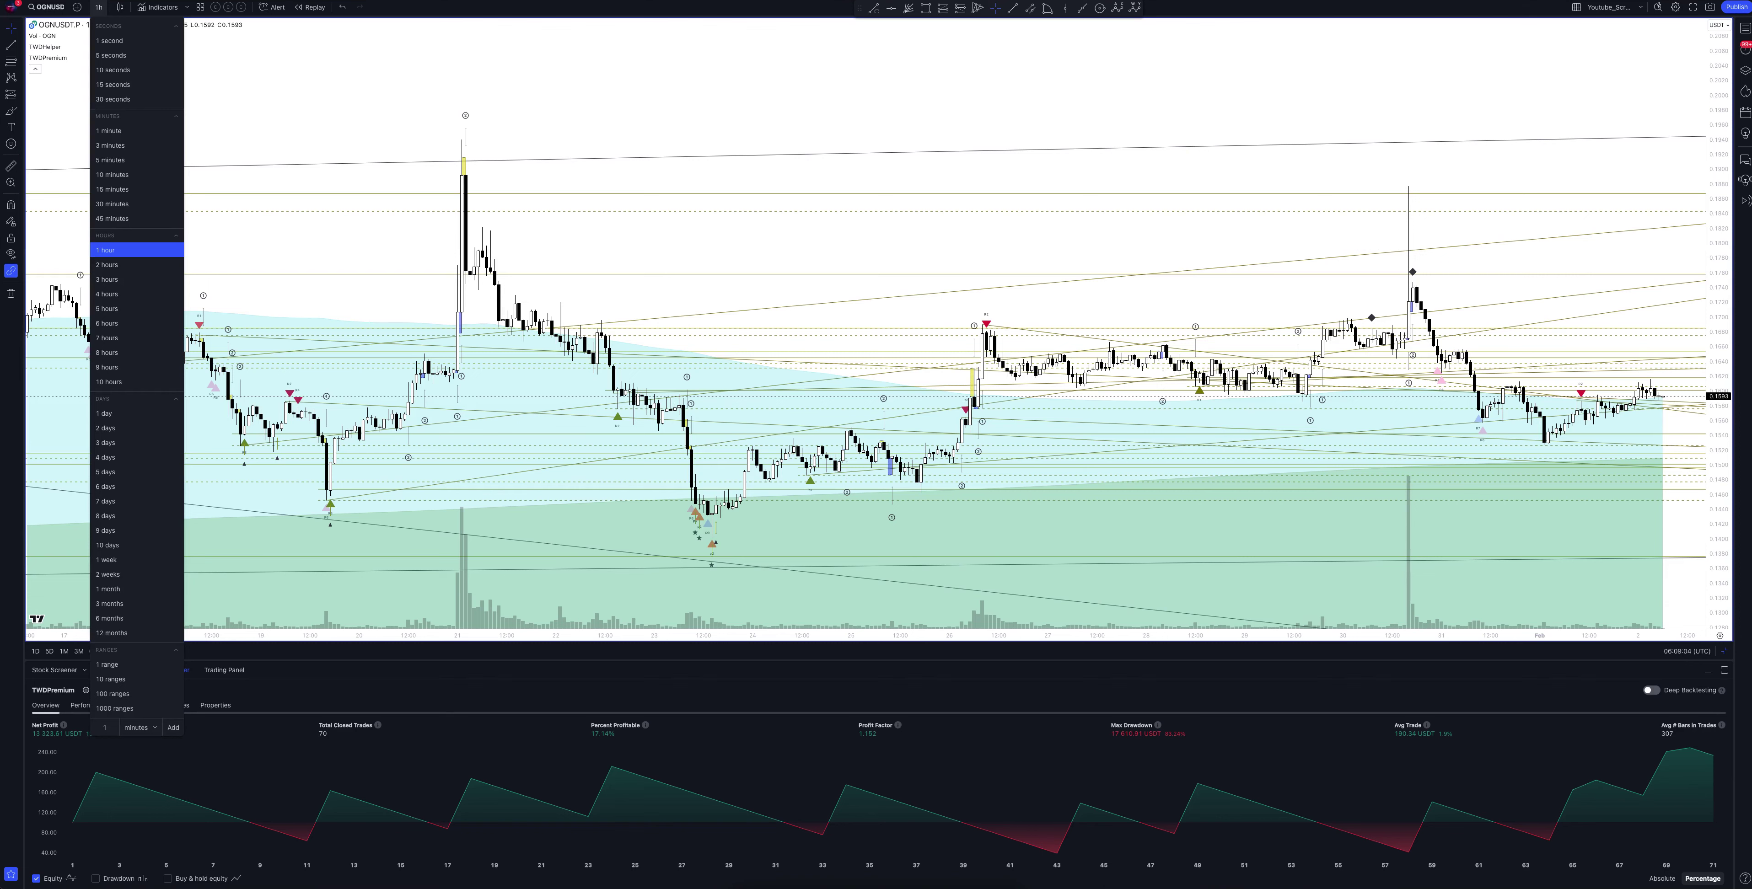
# Step: Switch the full-screen DGNUSDT.P chart to the 2-hour timeframe so the backtest recalculates
pyautogui.click(106, 265)
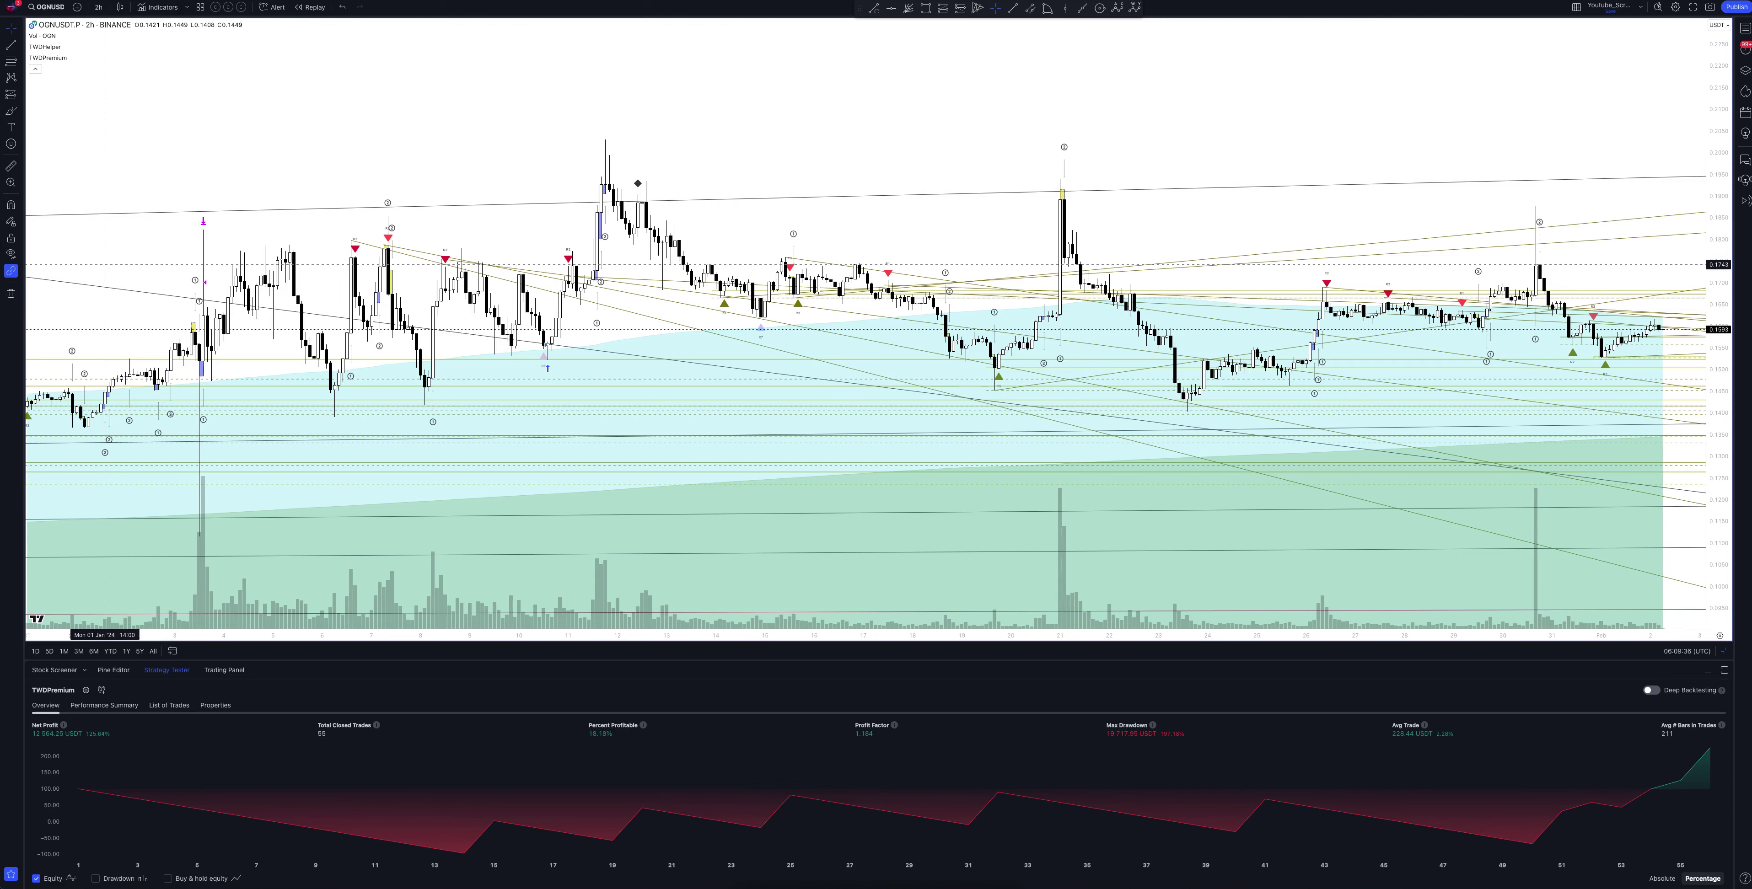
pyautogui.click(98, 7)
# Step: Change the DGNUSDT.P chart to 3-hour candles and review the recalculated backtest results
pyautogui.click(106, 280)
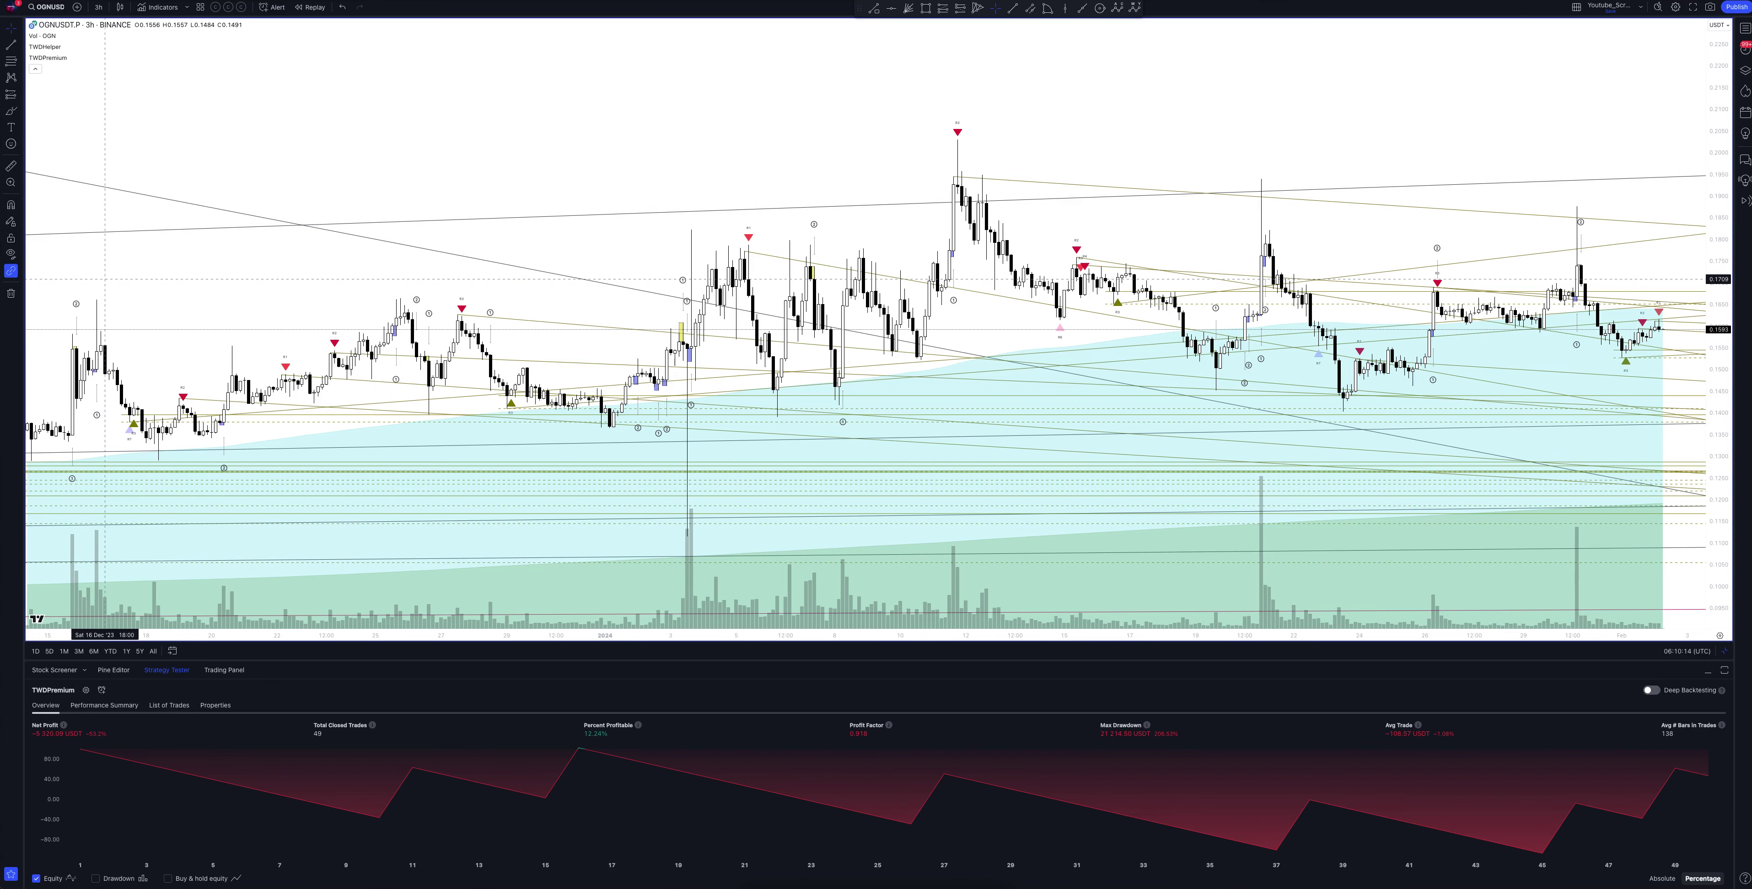
pyautogui.click(99, 7)
# Step: Put the chart on 4h candles; the TWDPremium backtest shows 43 closed trades, 16.28% profitable
pyautogui.click(105, 294)
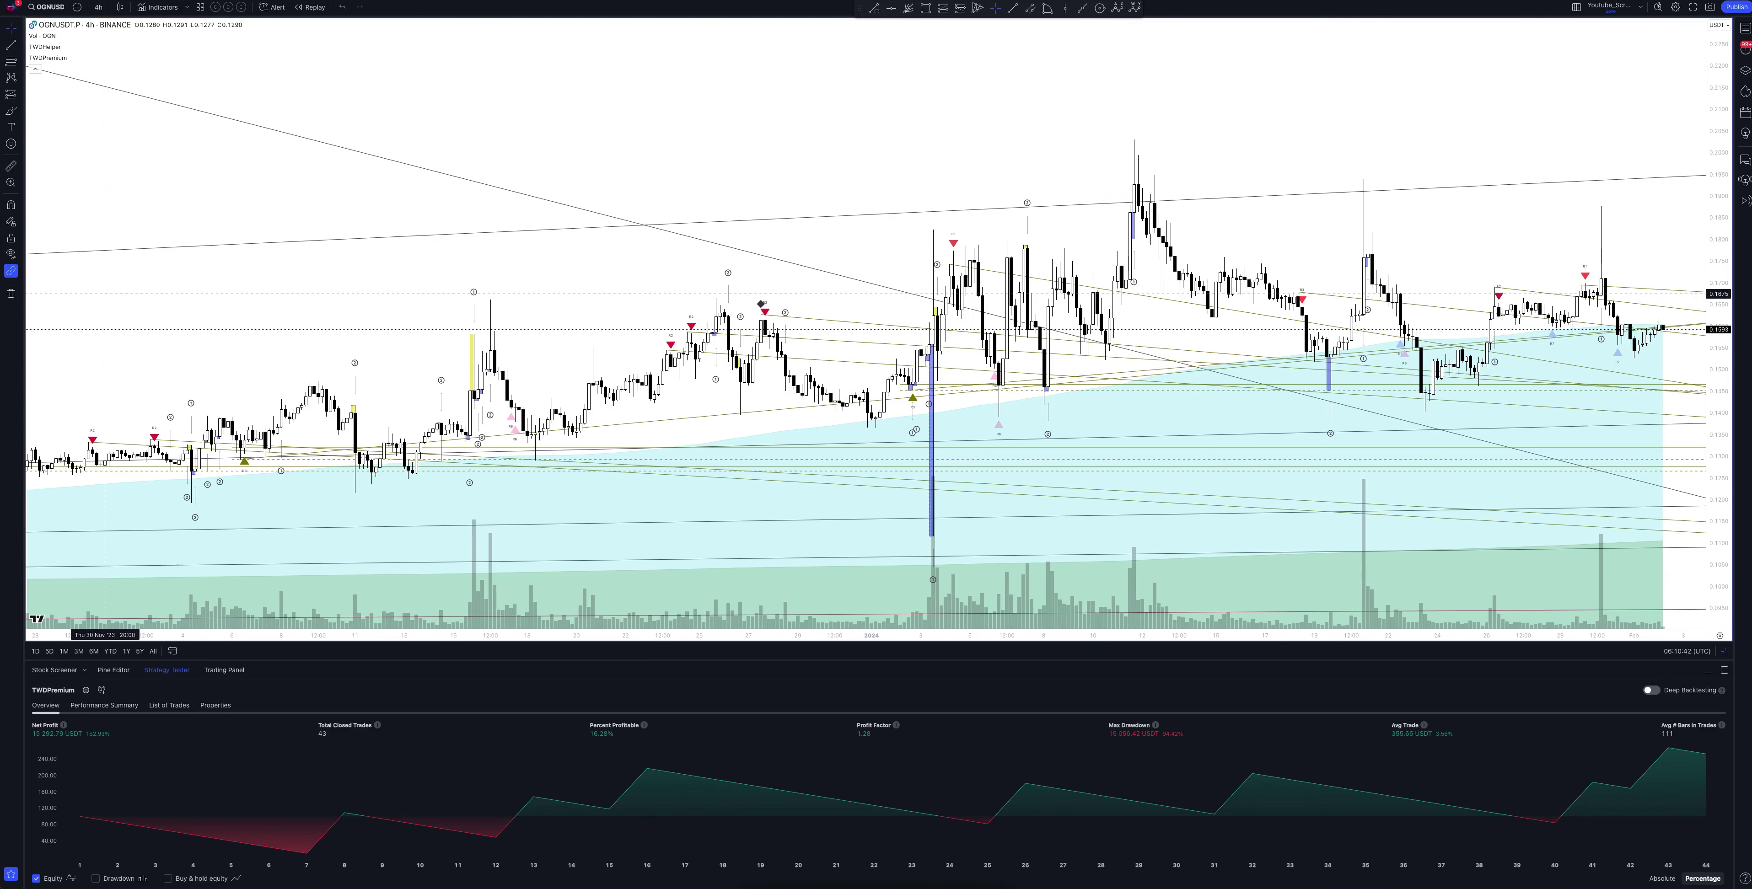
pyautogui.click(98, 7)
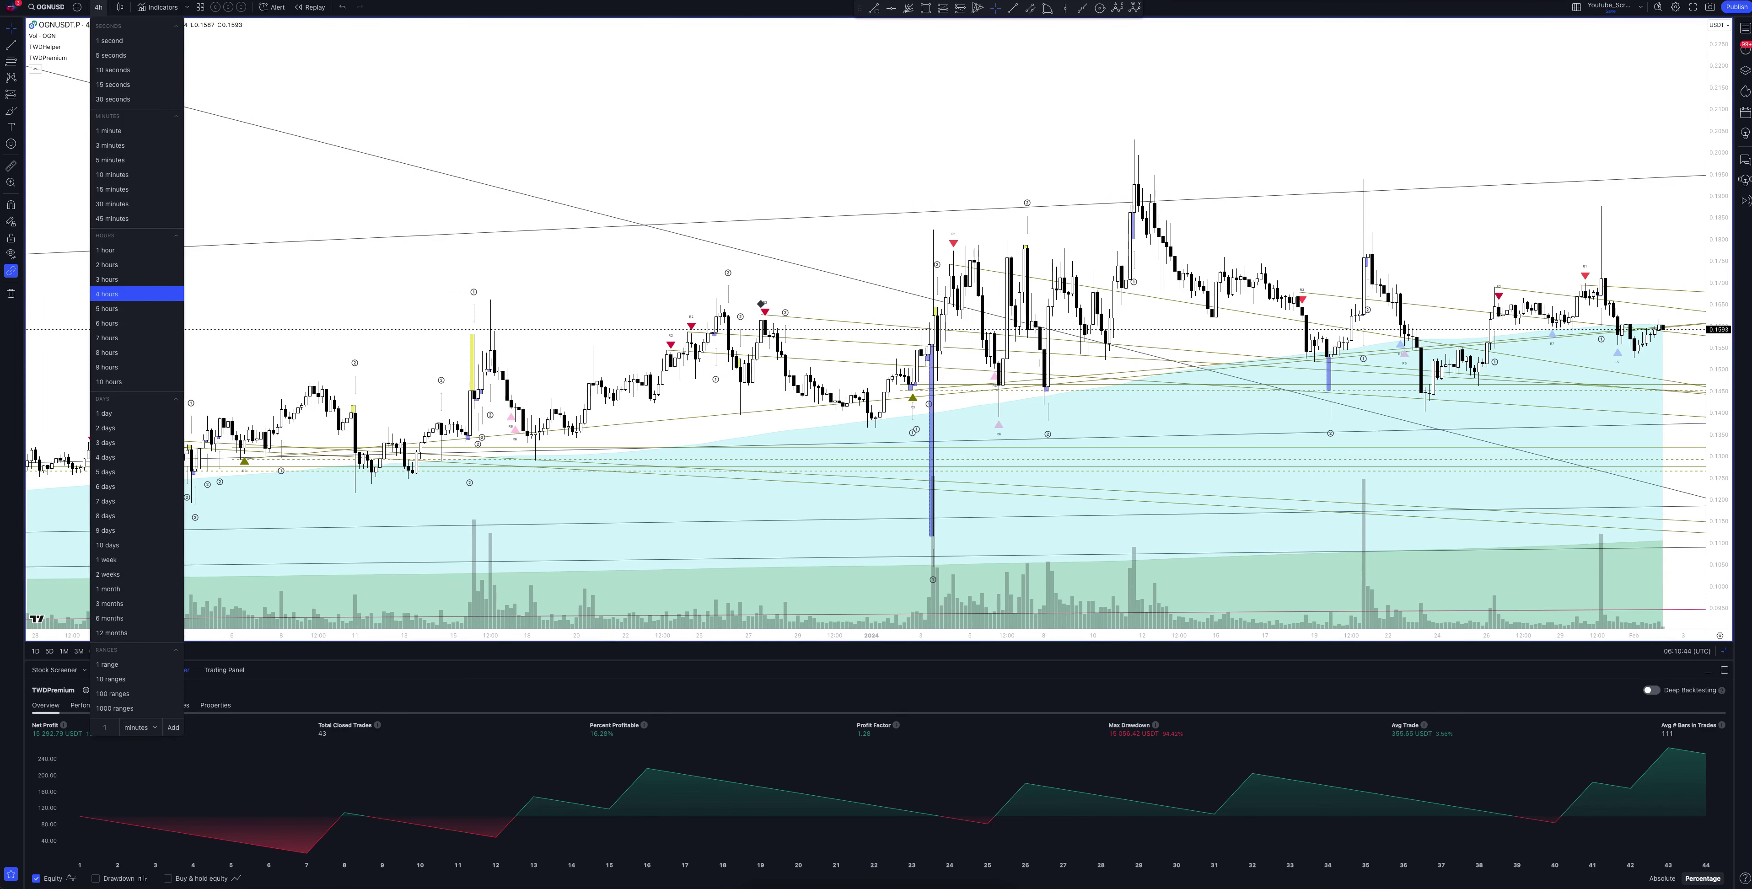
# Step: Put the chart on 5h candles; the TWDPremium backtest recalculates to 34 trades, 17.65% profitable
pyautogui.click(107, 309)
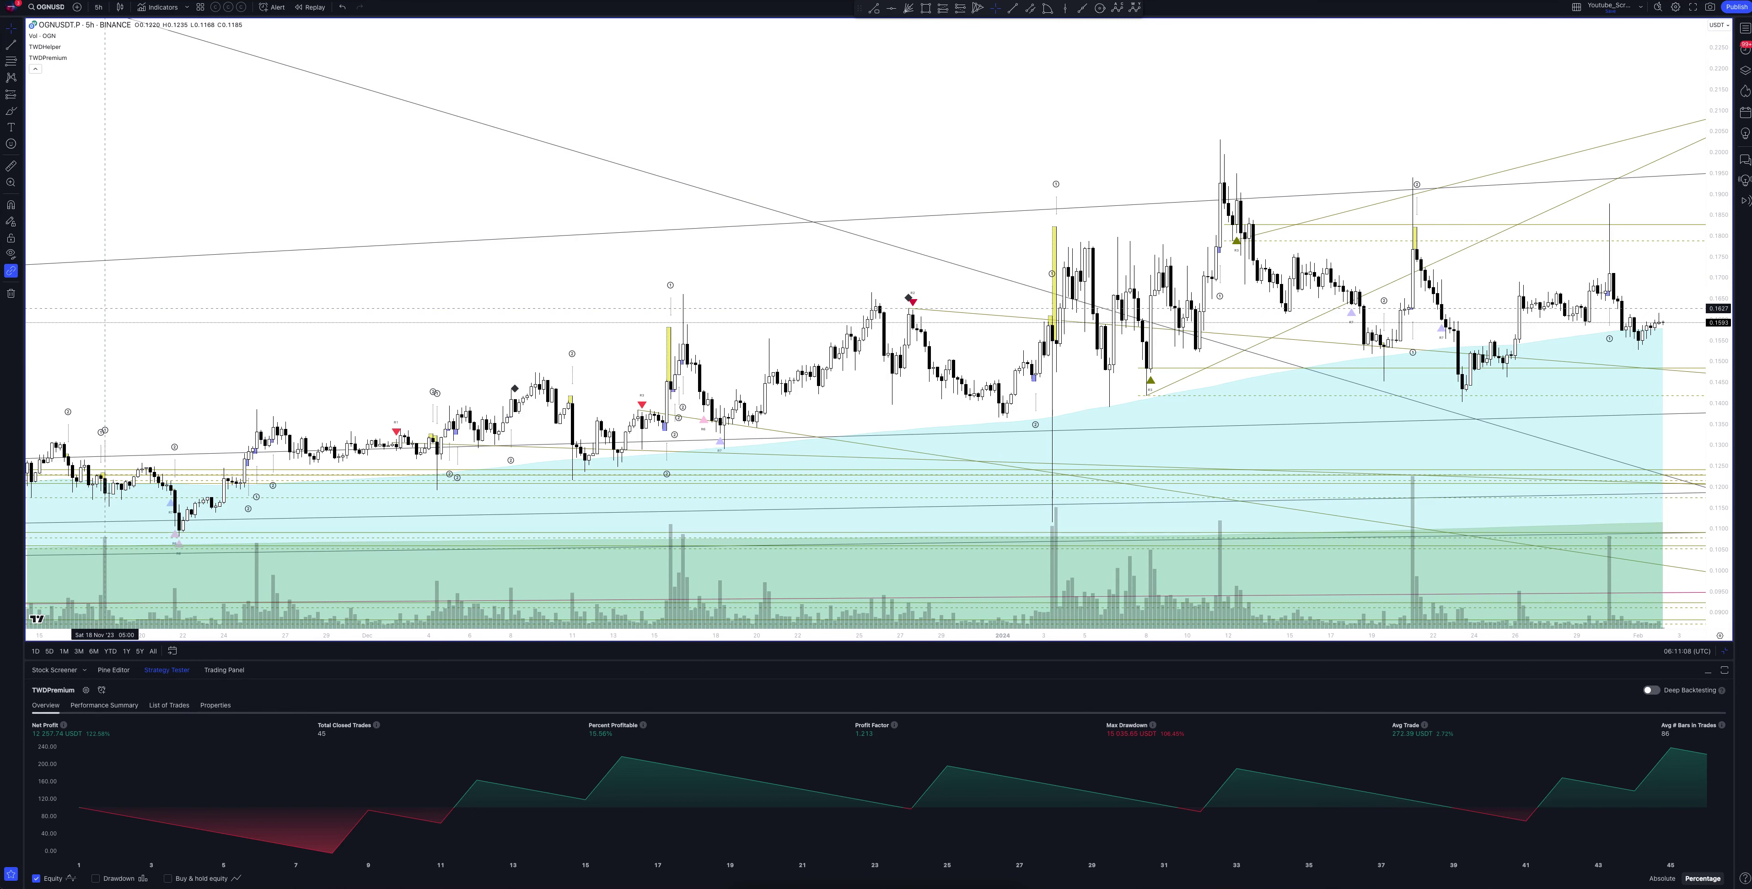
pyautogui.click(99, 7)
# Step: Put the chart on 6h candles; the TWDPremium backtest reports 34 trades, 17.65% profitable
pyautogui.click(107, 323)
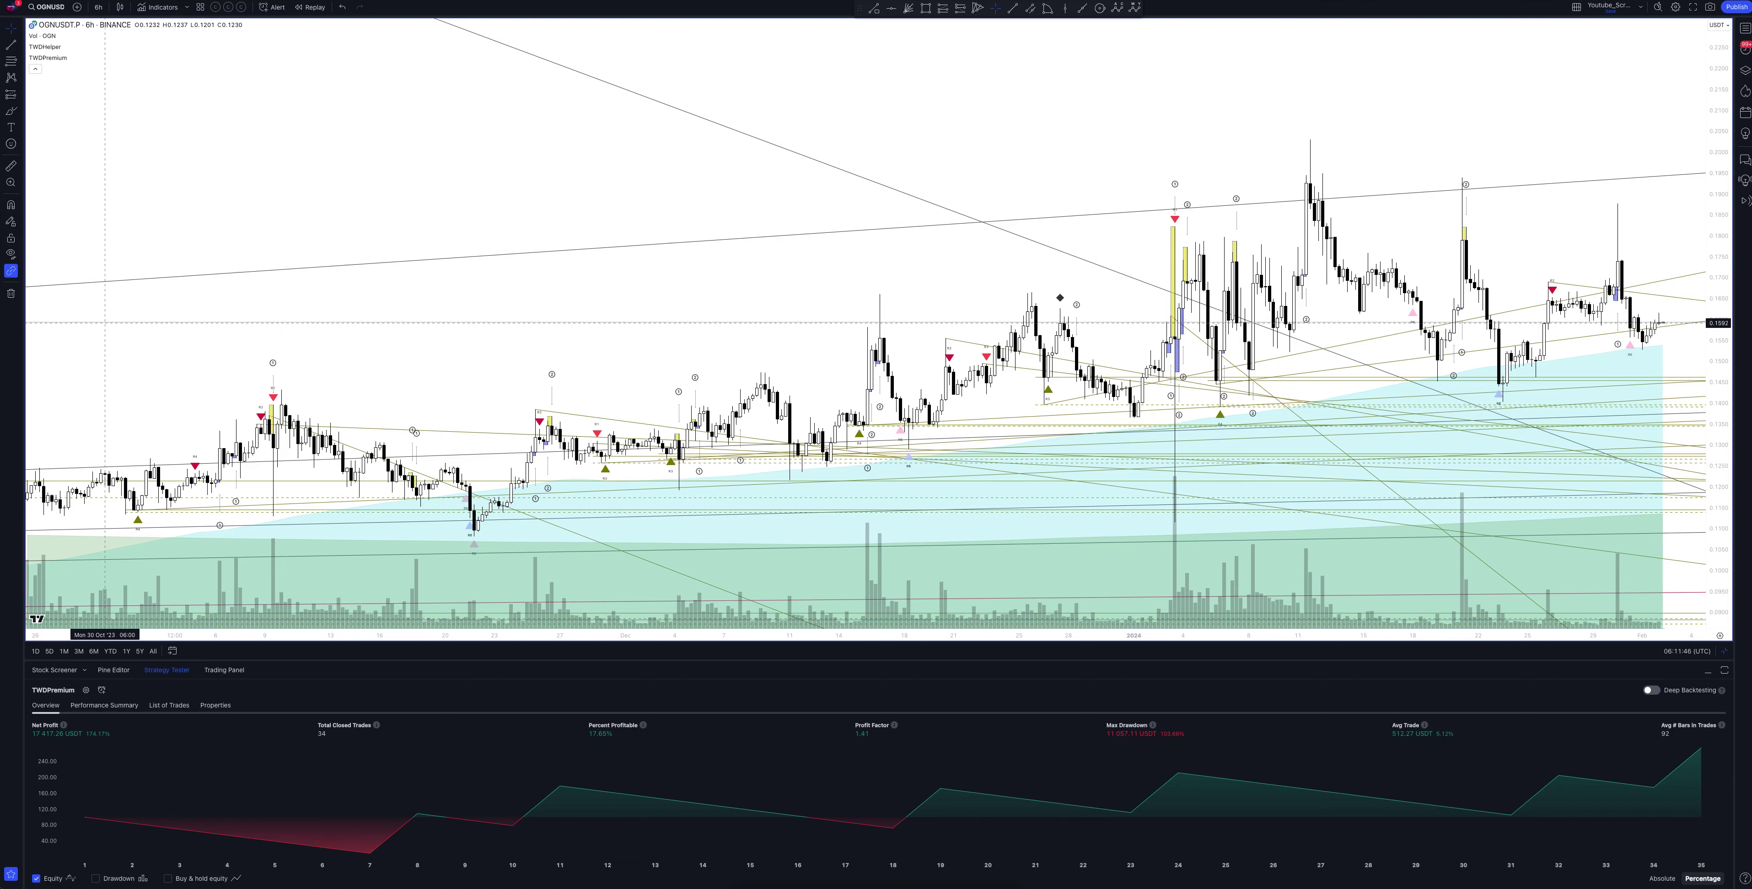
pyautogui.click(97, 6)
# Step: Put the chart on 7h candles; the TWDPremium backtest recalculates to 33 closed trades
pyautogui.click(106, 338)
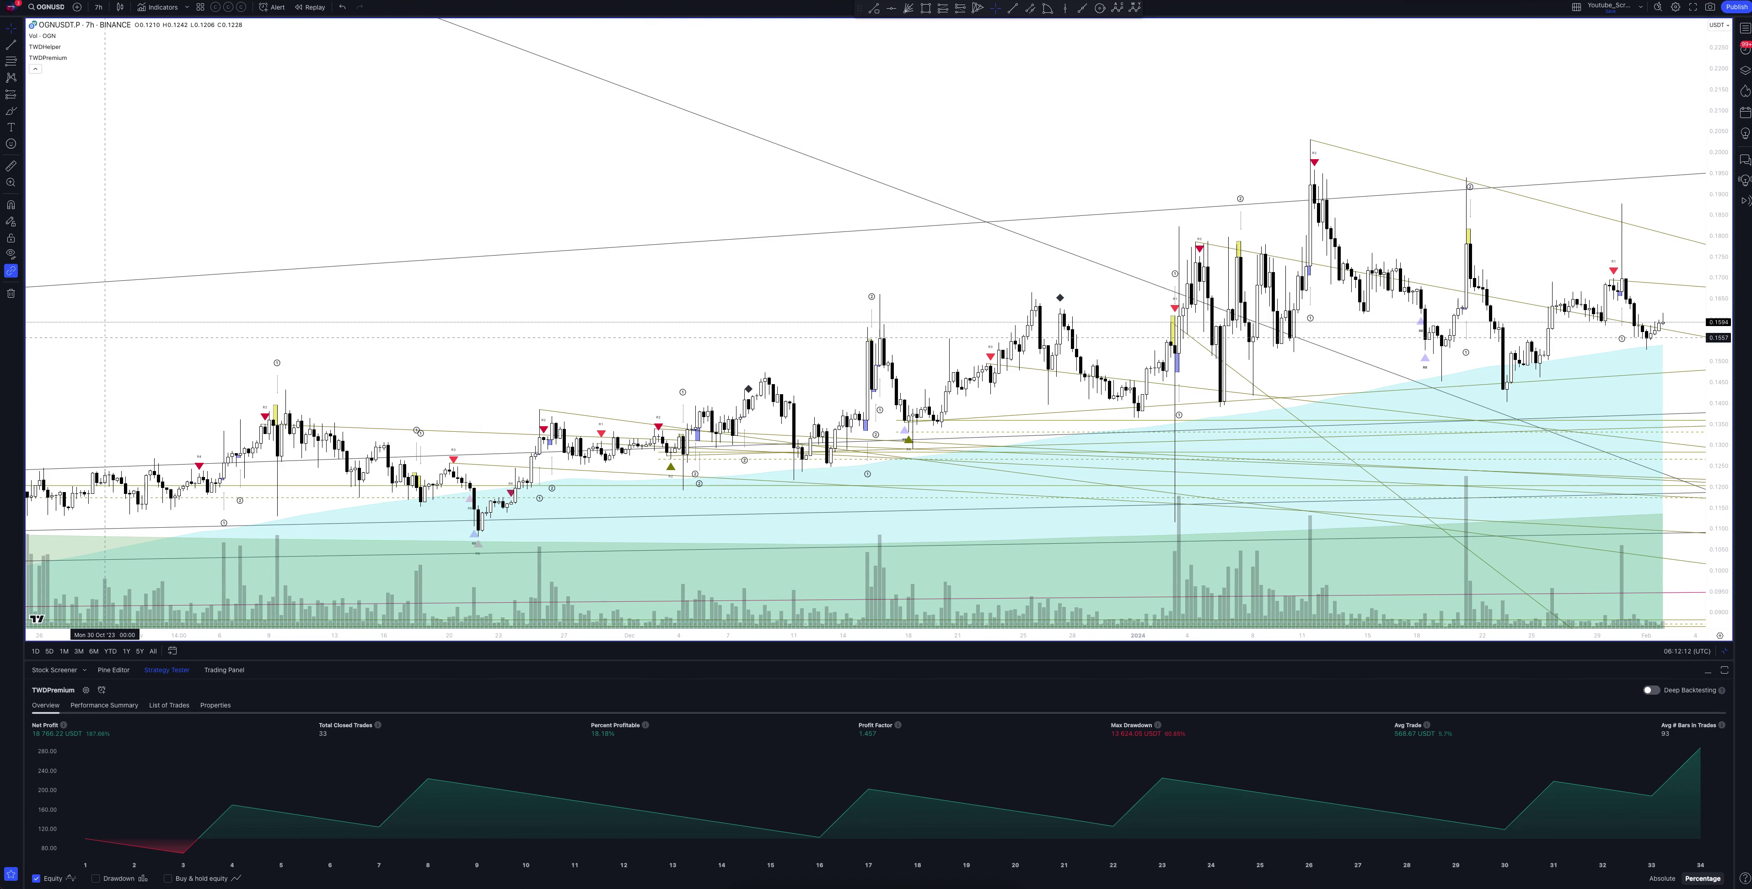
pyautogui.click(99, 7)
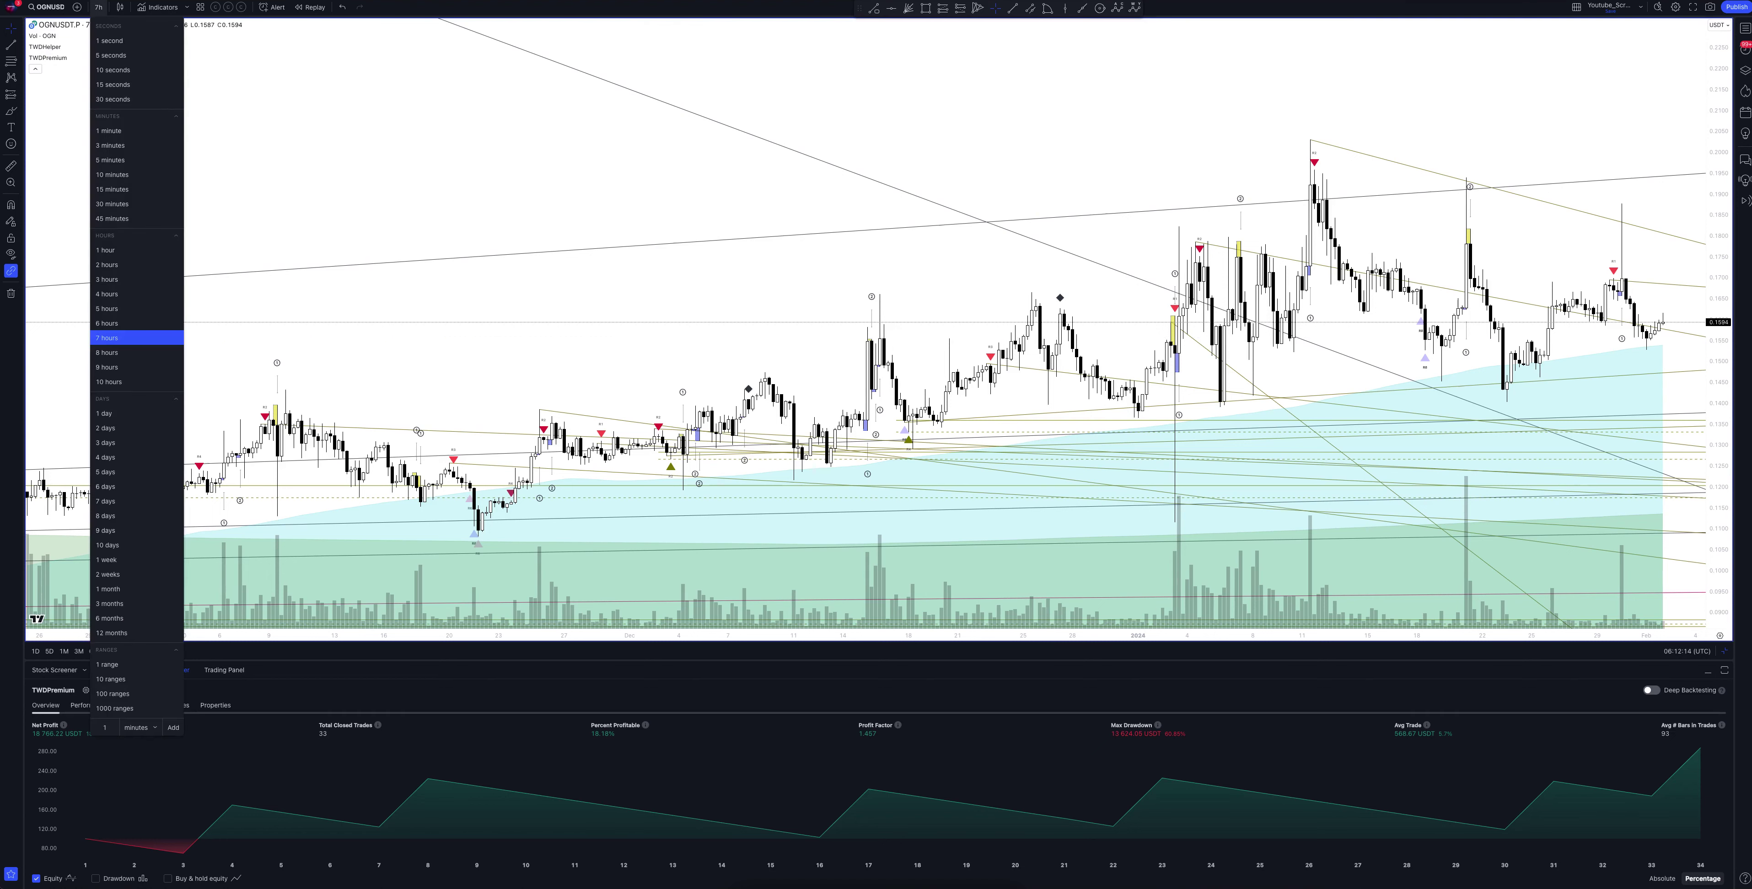
# Step: View the 8h TWDPremium backtest, then set the chart back to 1h candles
pyautogui.click(106, 352)
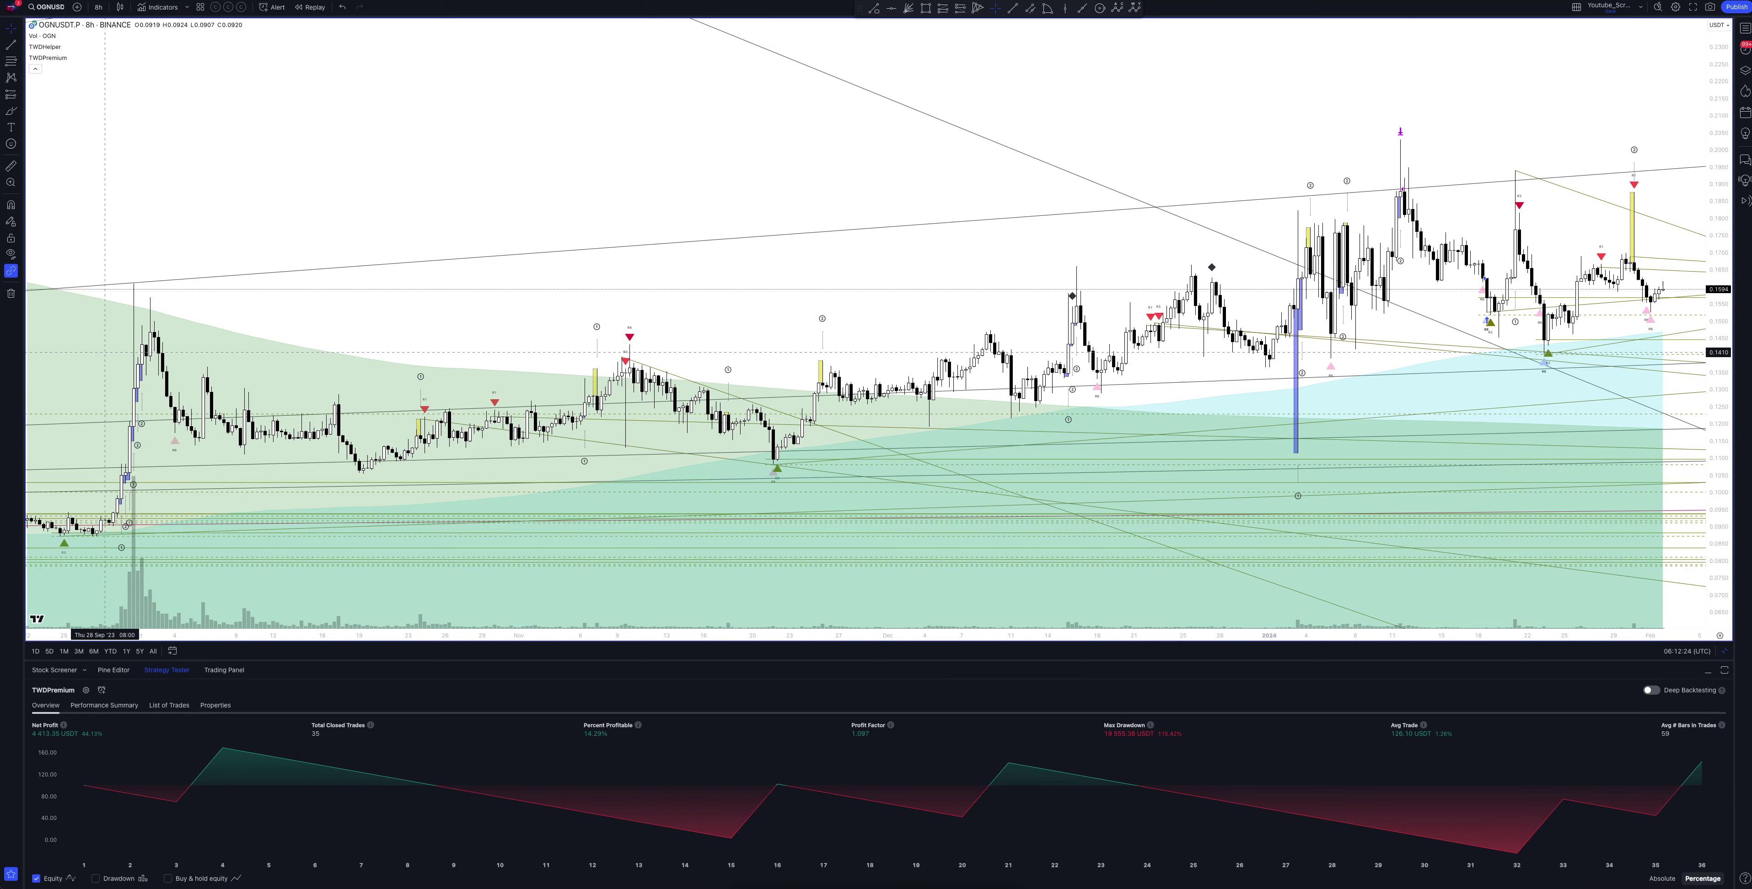
pyautogui.click(98, 7)
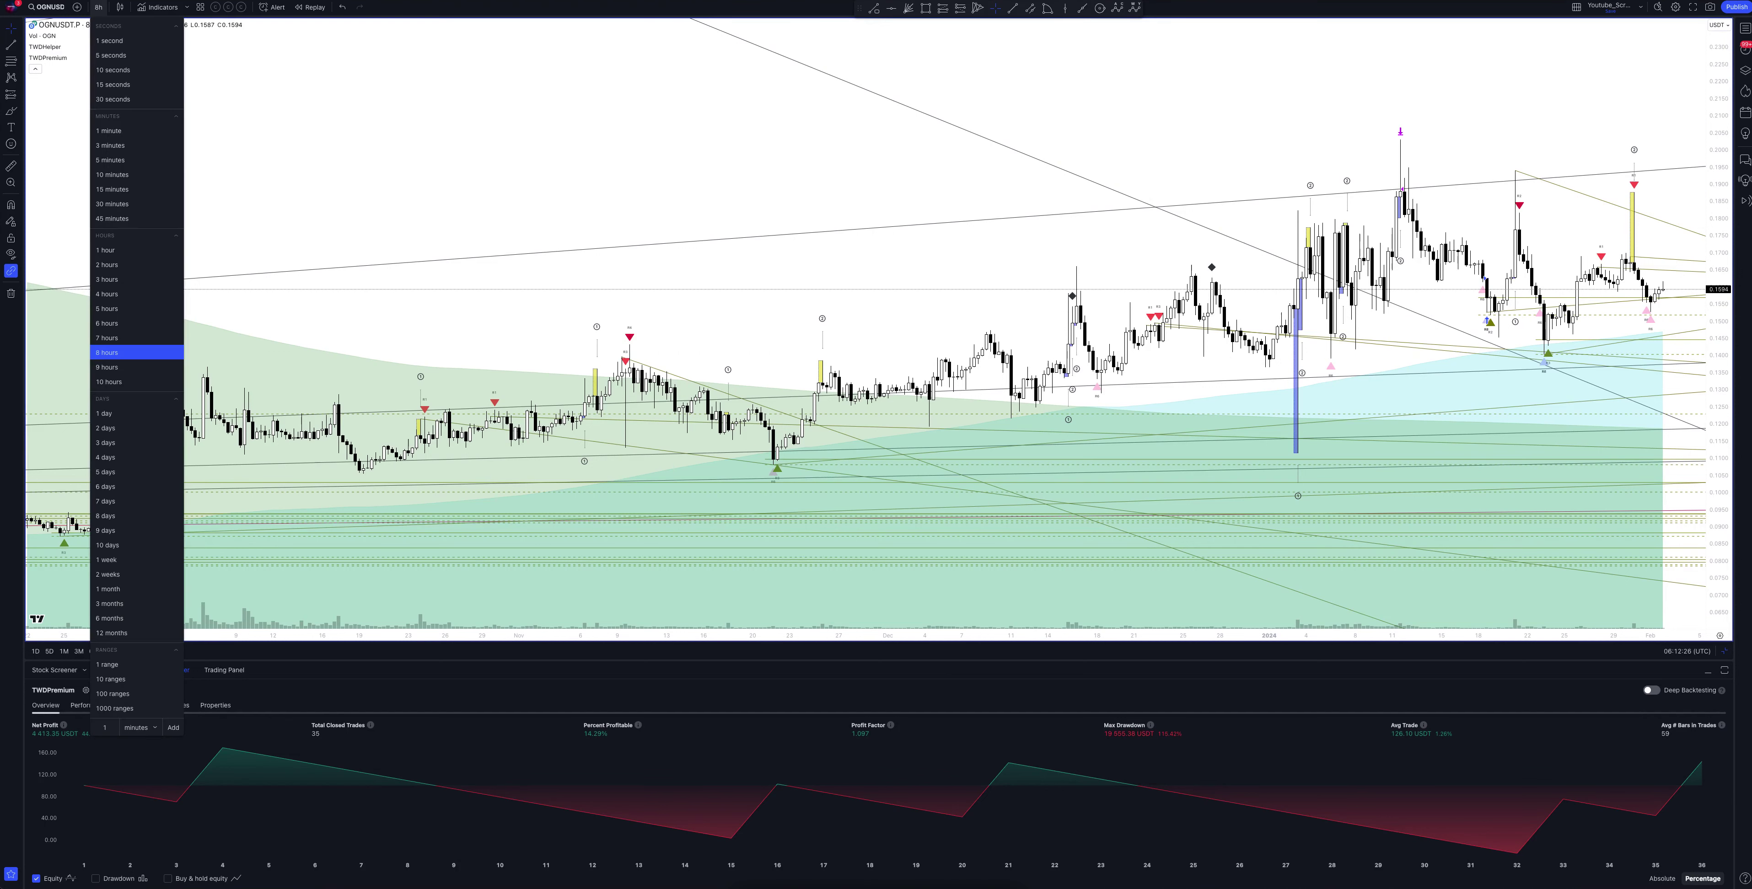
pyautogui.click(106, 250)
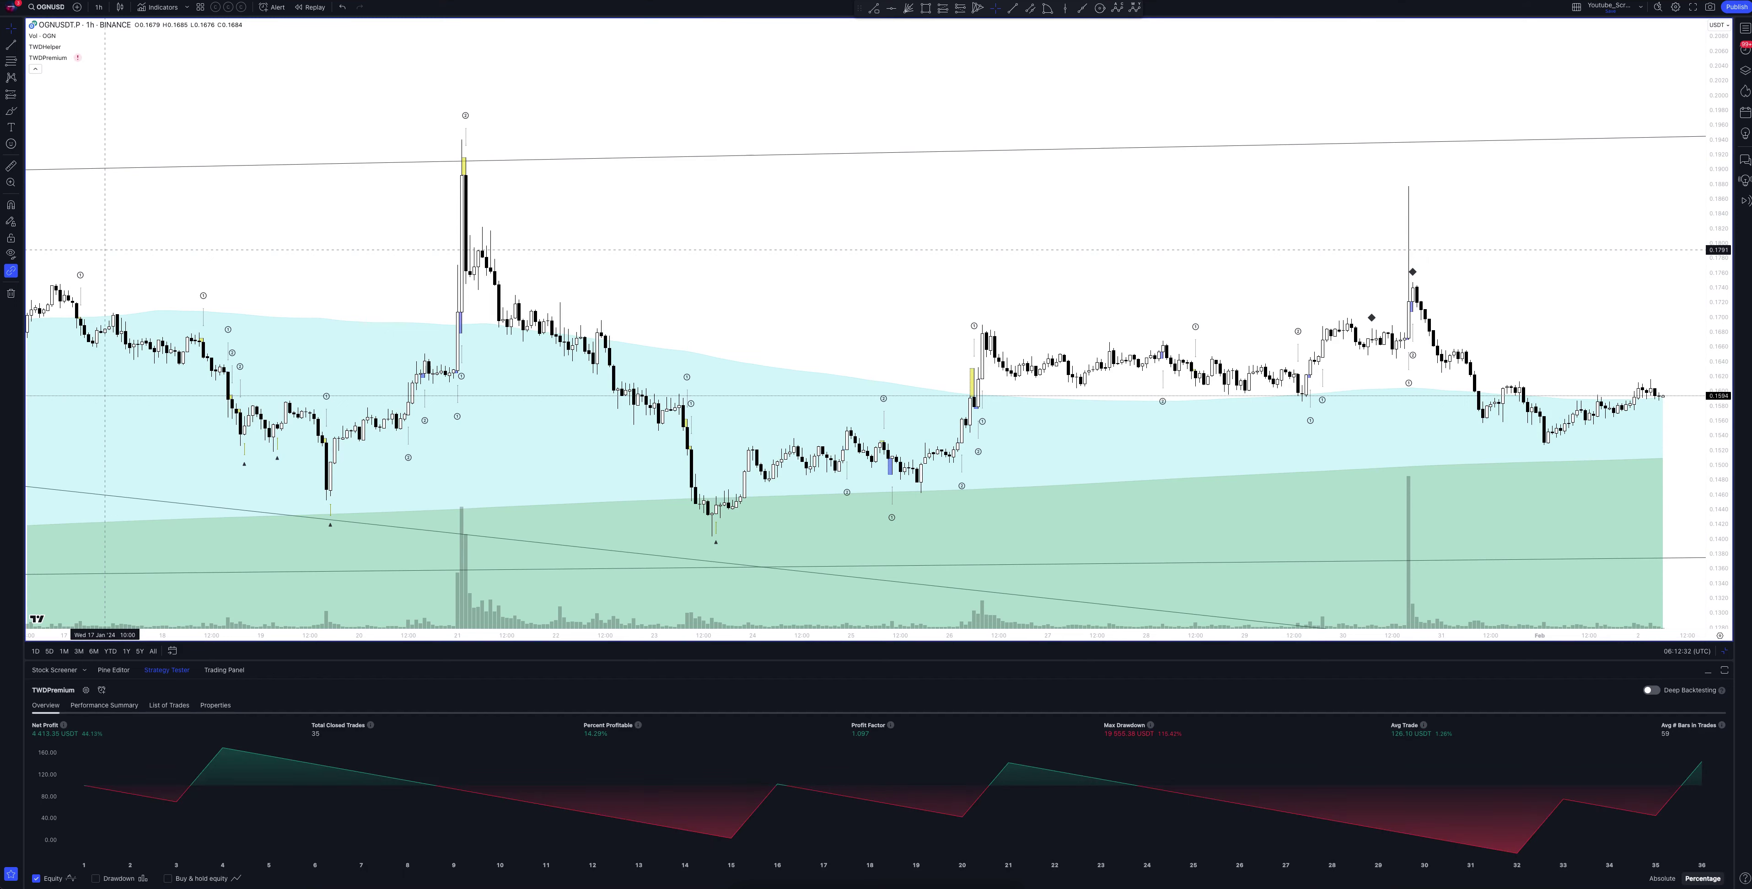
# Step: Toggle chart maximize with Alt+Enter to restore the 8-chart timeframe grid
pyautogui.hotkey('alt', 'Return')
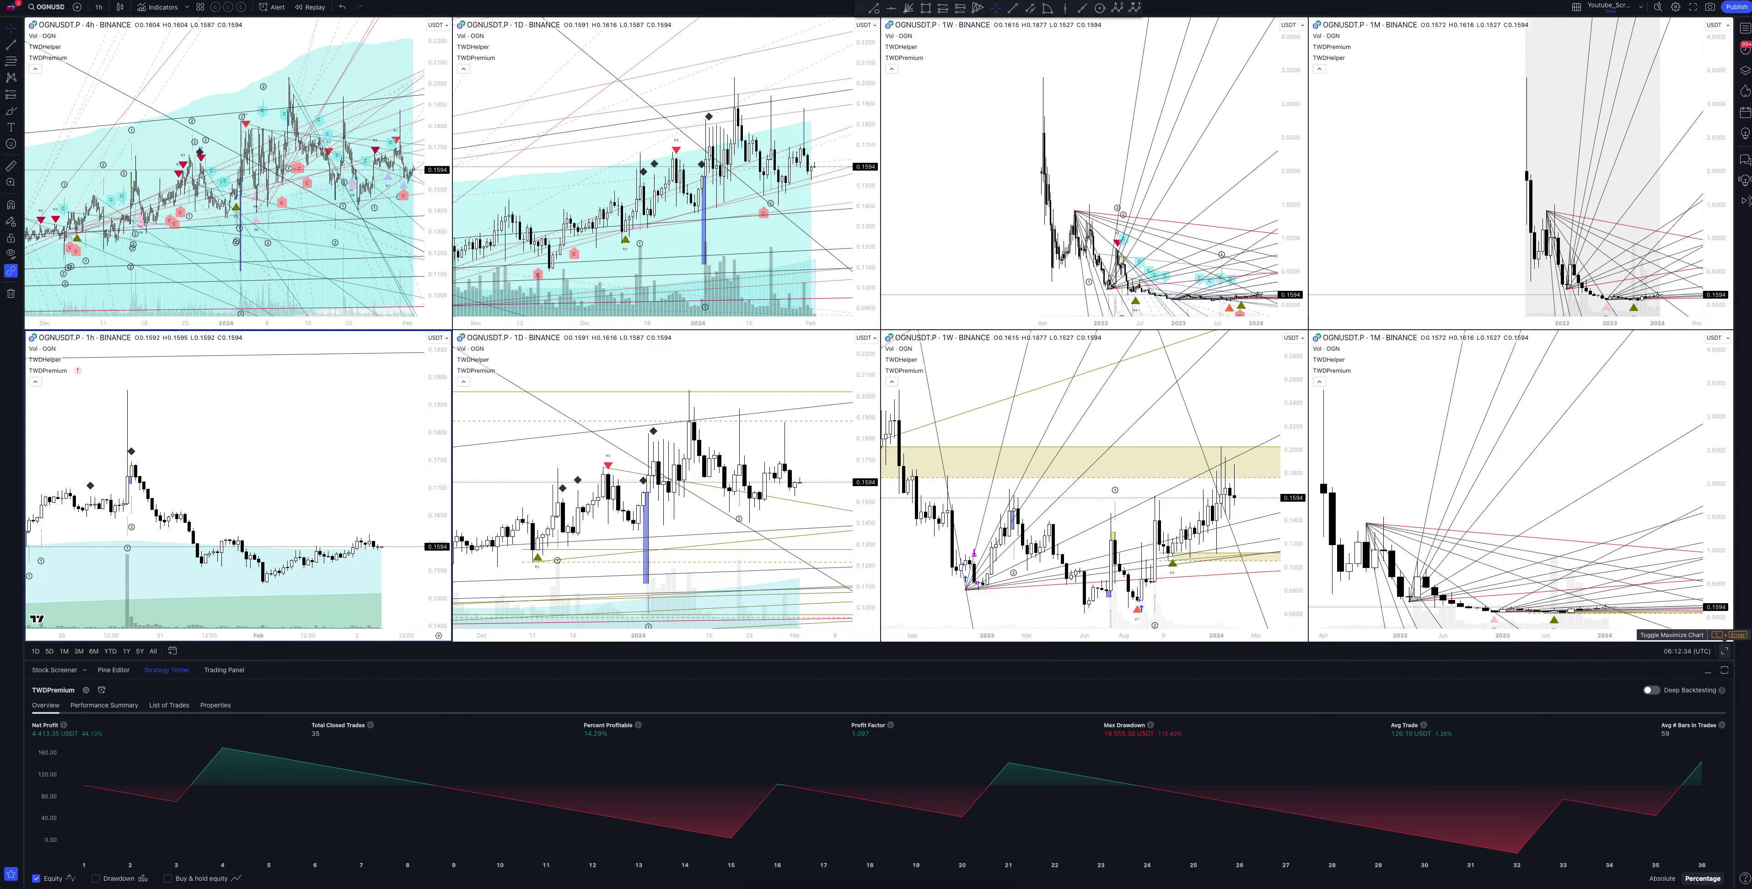